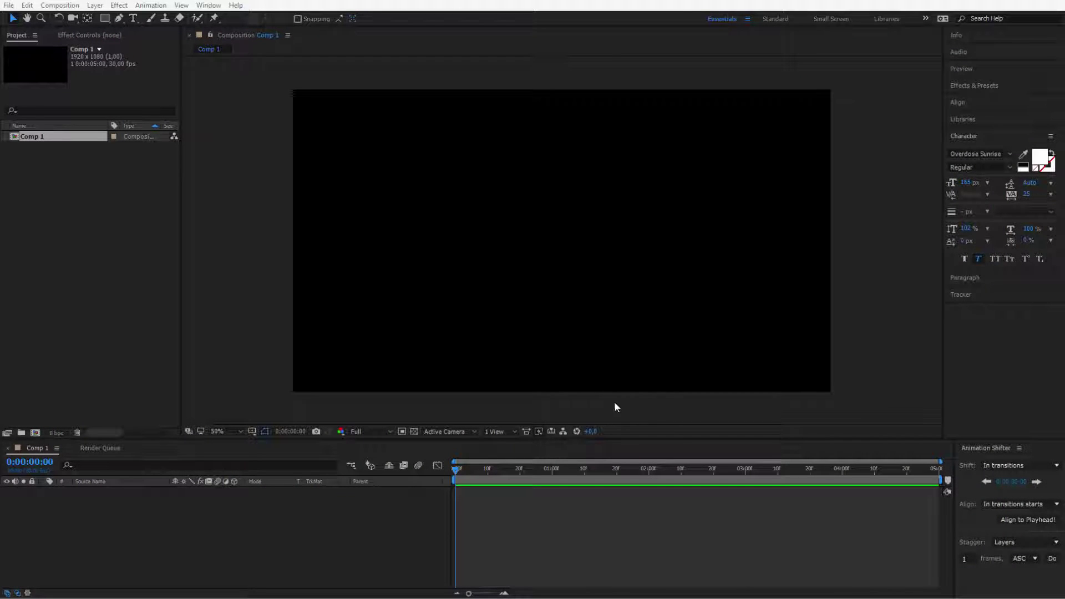
Create a full-frame 1920×1080 solid layer with its colour sampled as white.
right_click(222, 518)
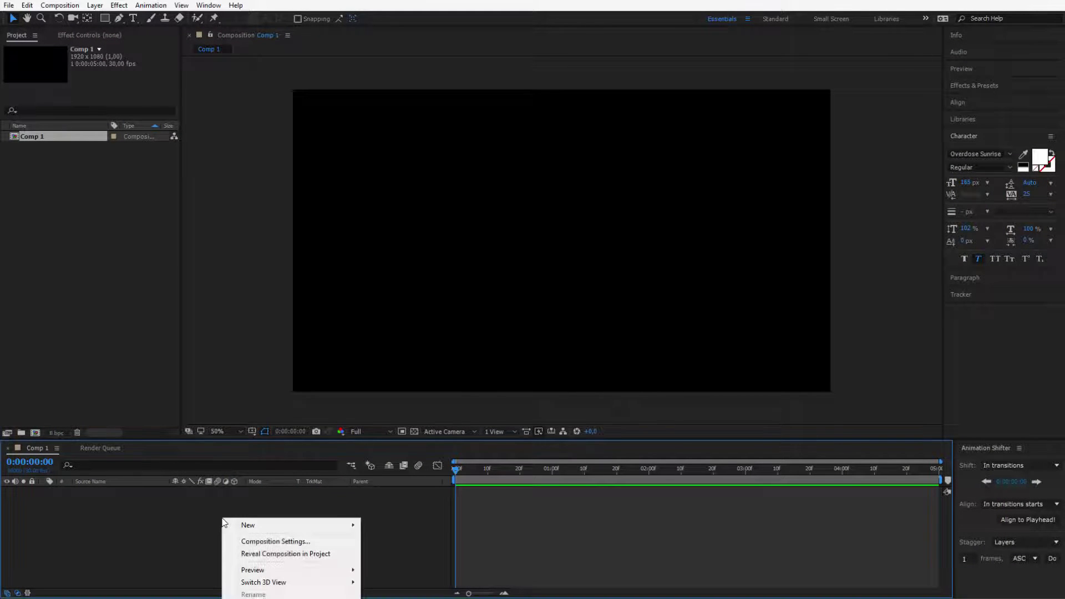
mouse_move(264, 527)
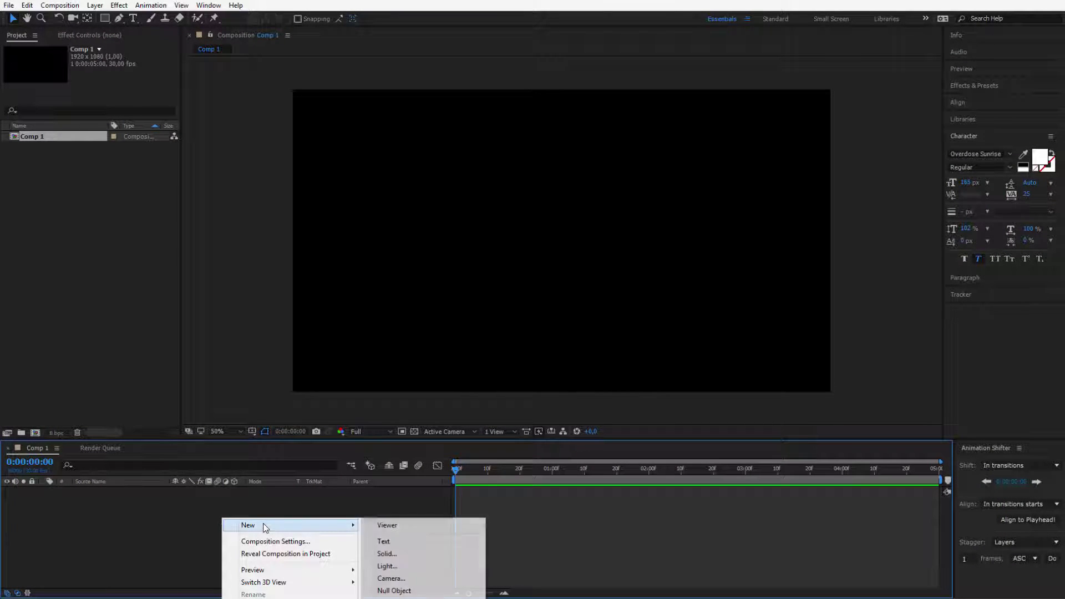
left_click(430, 554)
left_click_drag(686, 203, 529, 170)
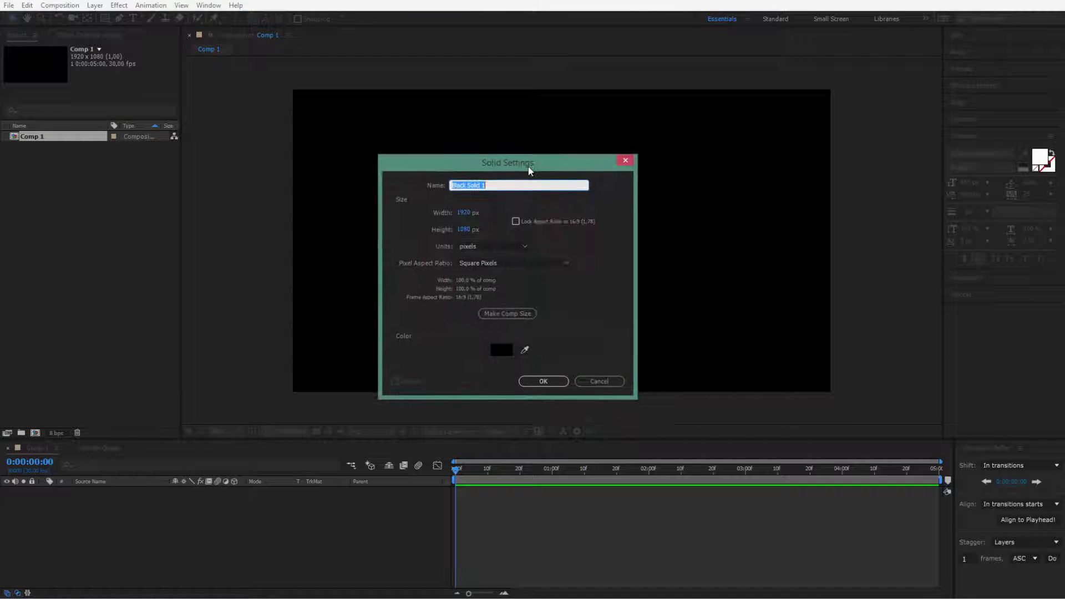
left_click(524, 351)
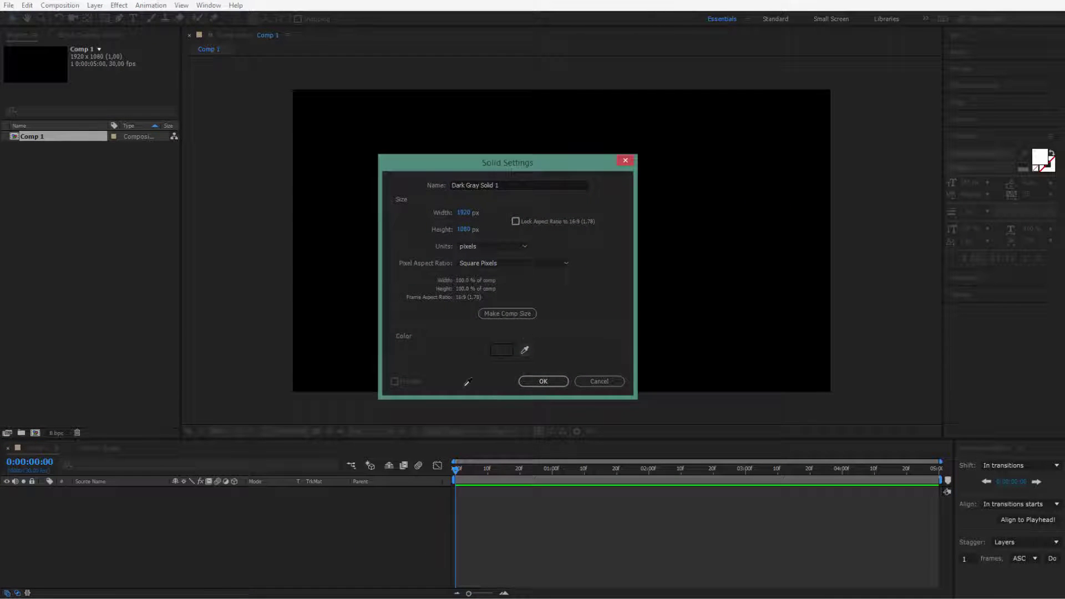
left_click(479, 431)
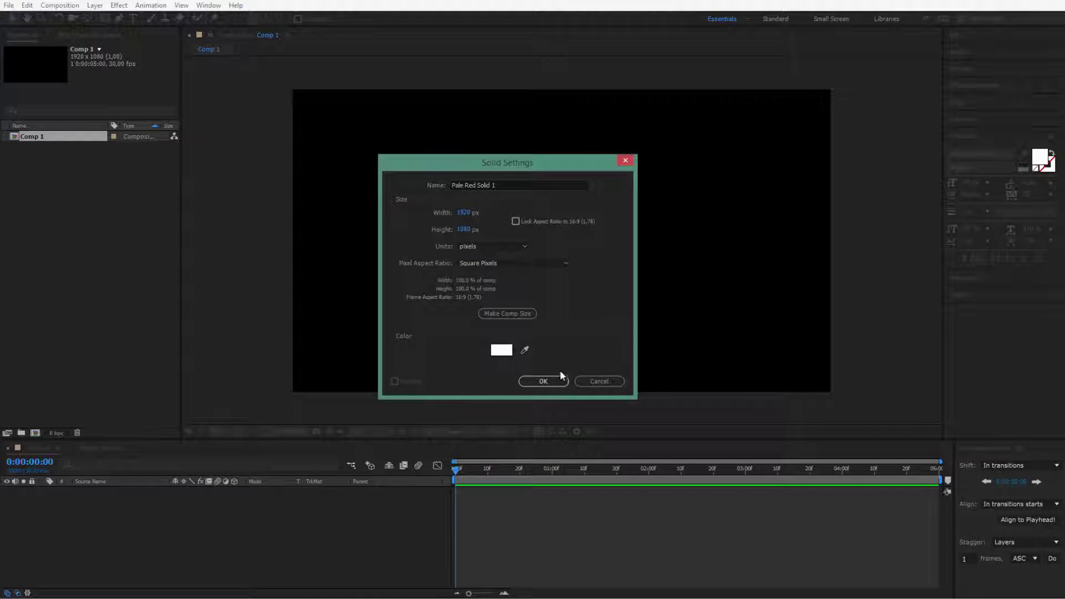
left_click(544, 382)
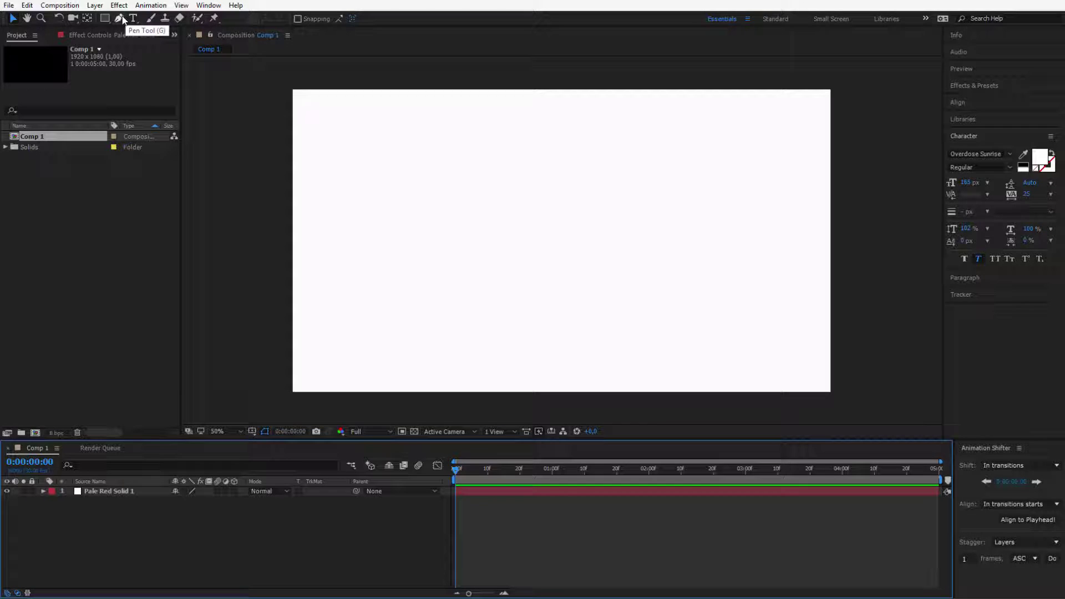
Switch to the Pen tool and set the shape fill to red AA3A47.
left_click(122, 19)
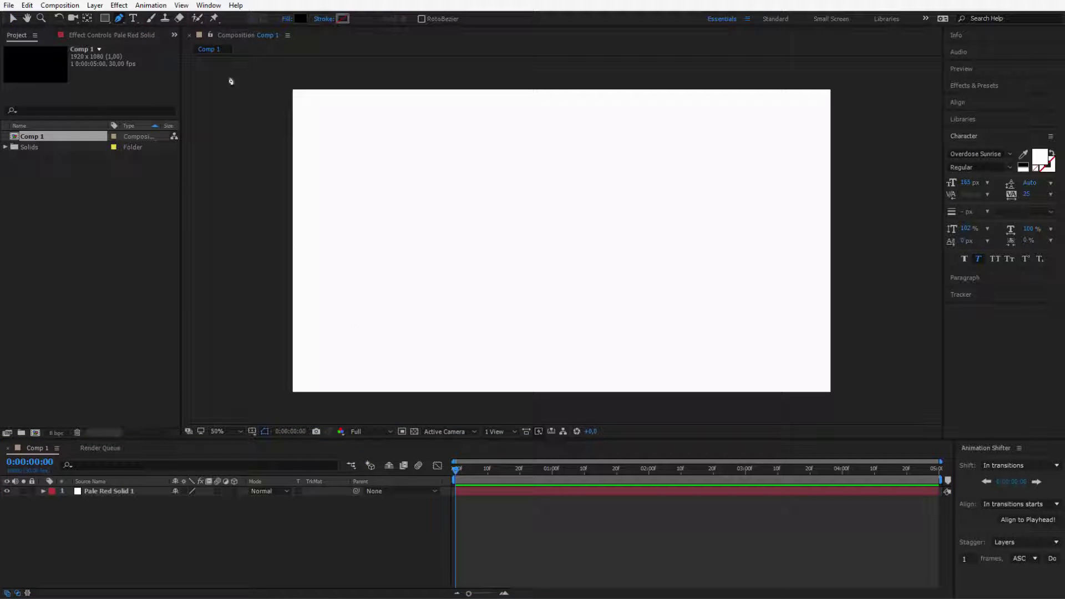
left_click(300, 18)
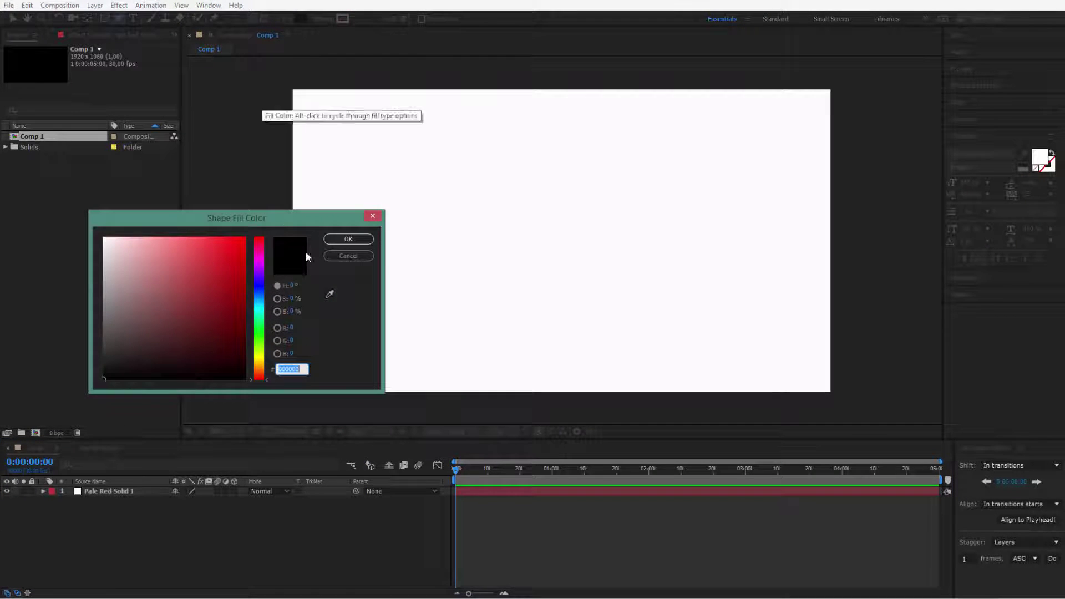
left_click(329, 294)
left_click(472, 490)
left_click(357, 240)
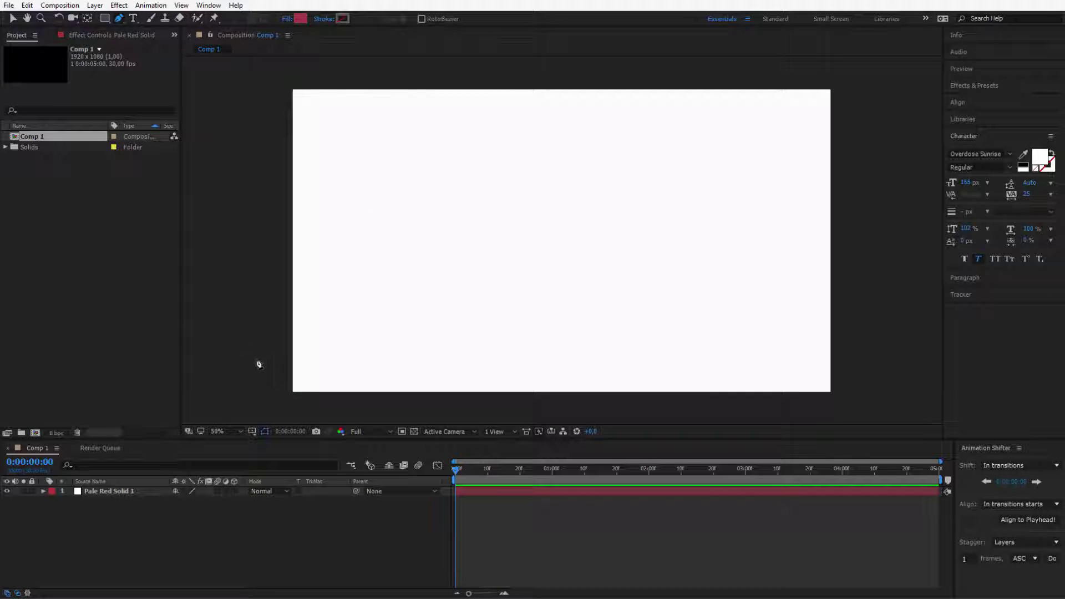
Draw a closed, curved red path wrapping around the composition's lower-left corner.
left_click(248, 331)
left_click(246, 379)
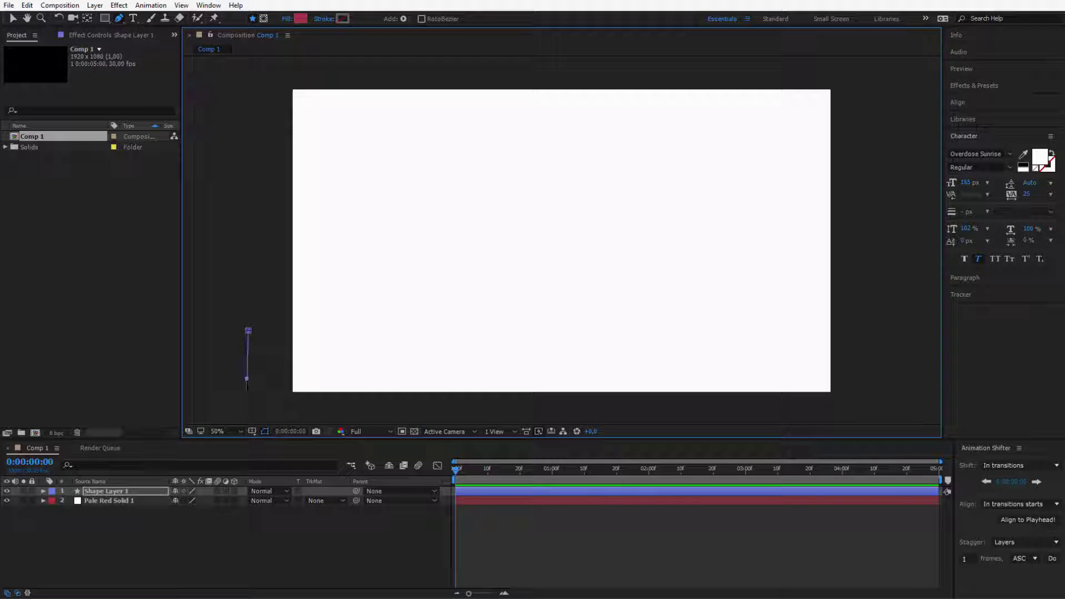
left_click(247, 413)
left_click(281, 416)
left_click(321, 419)
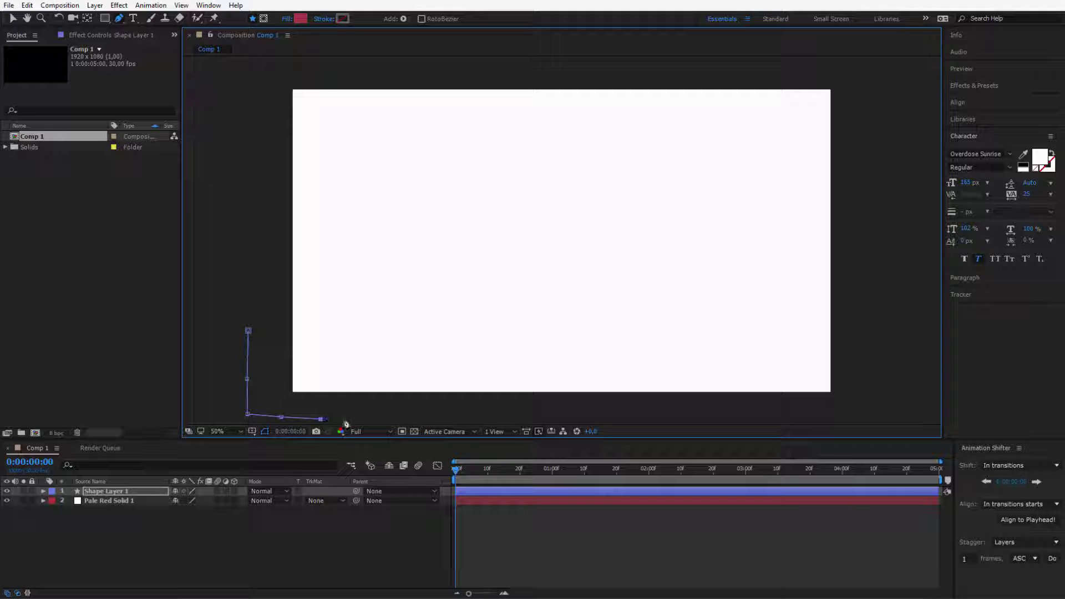
left_click(344, 419)
left_click_drag(344, 419, 342, 404)
left_click(300, 400)
mouse_move(277, 385)
left_mouse_down()
mouse_move(271, 375)
mouse_move(269, 388)
left_mouse_up()
left_click(247, 331)
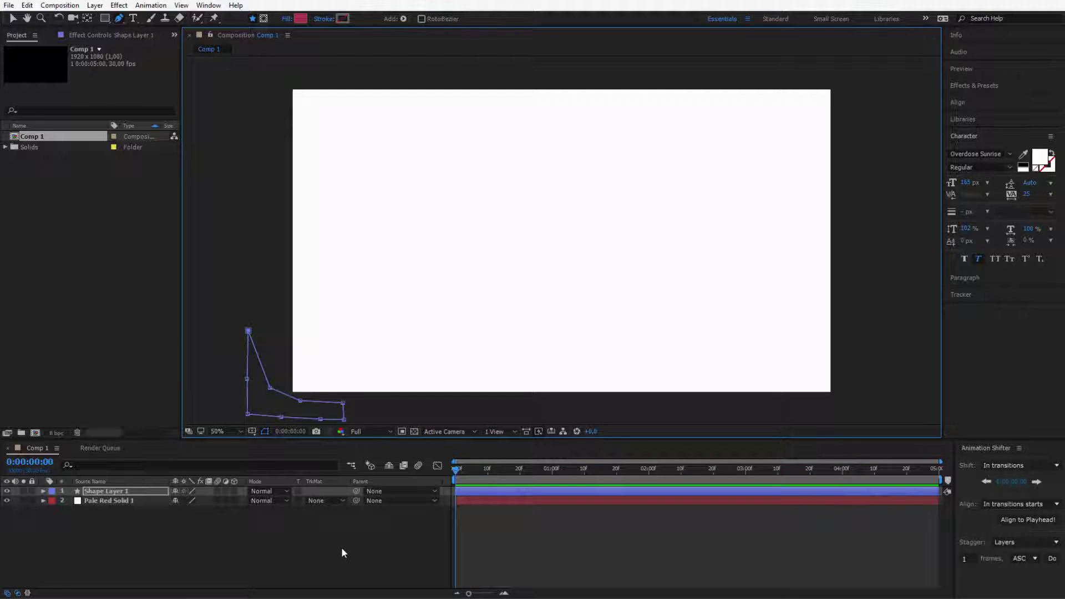
Reveal Shape Layer 1's Path 1 property, key it at frame 0, and advance several frames.
left_click(44, 490)
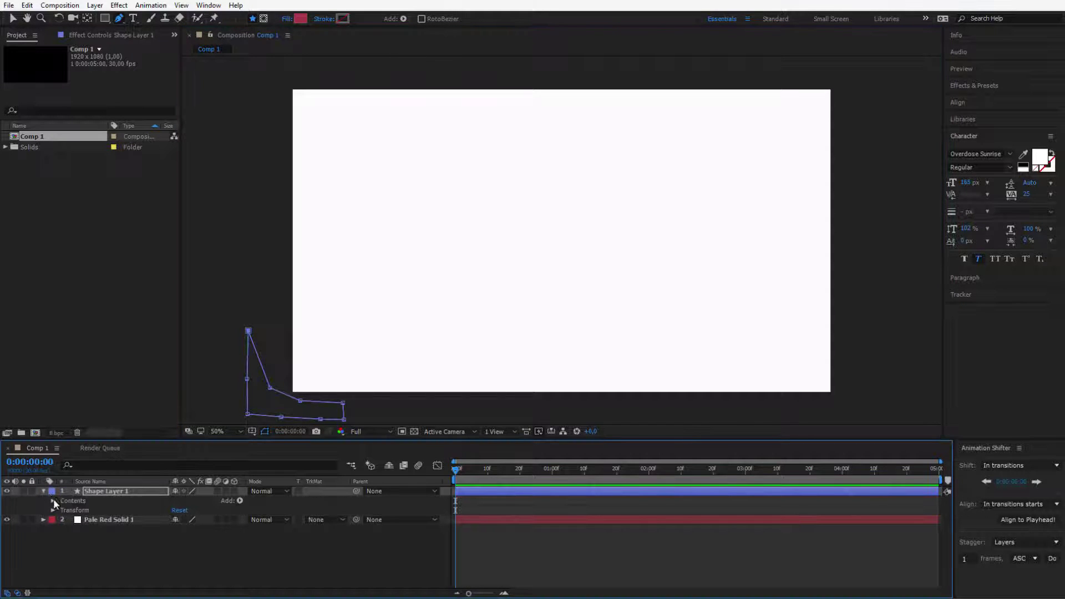
left_click(52, 500)
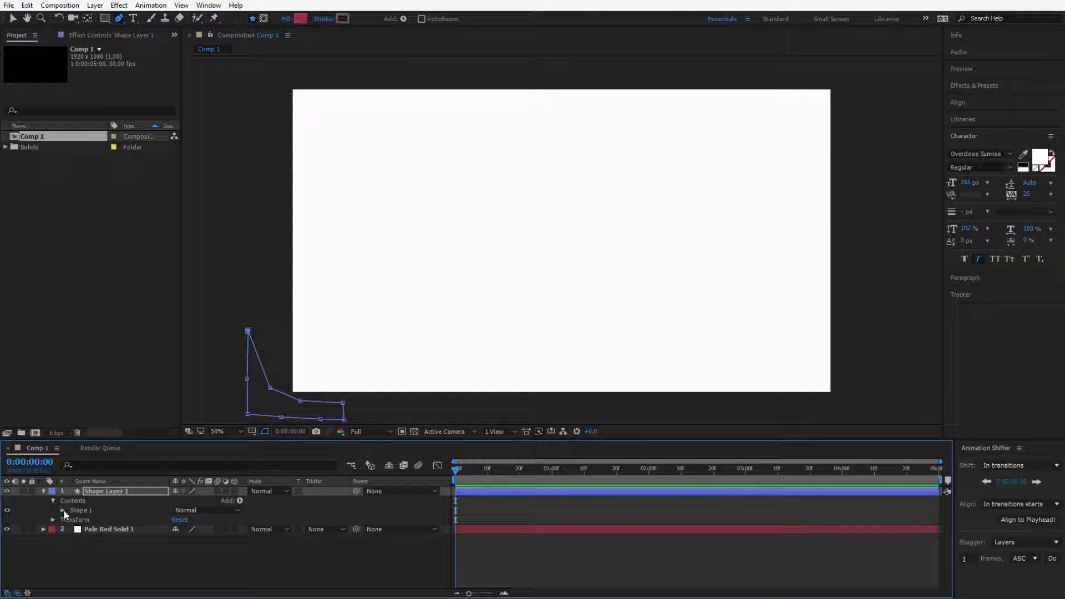
left_click(62, 510)
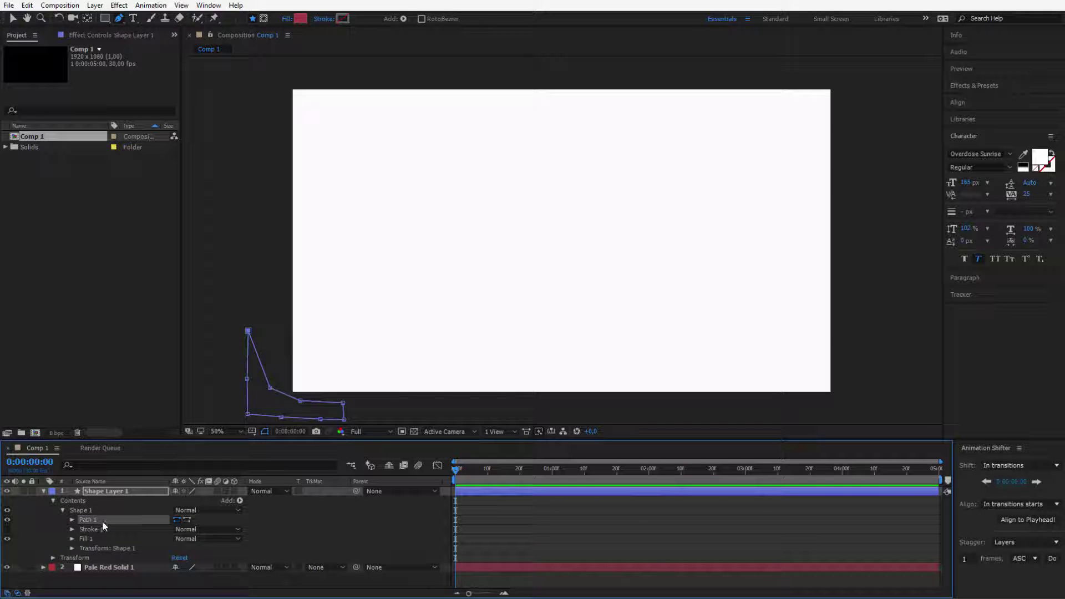
left_click(72, 520)
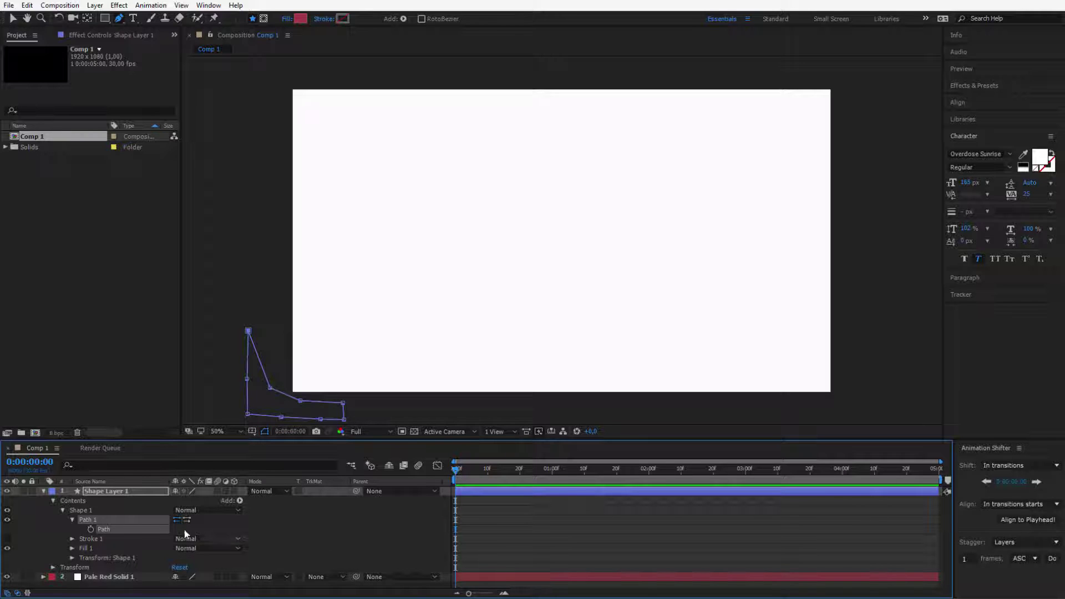
left_click(92, 531)
key("Page_Down")
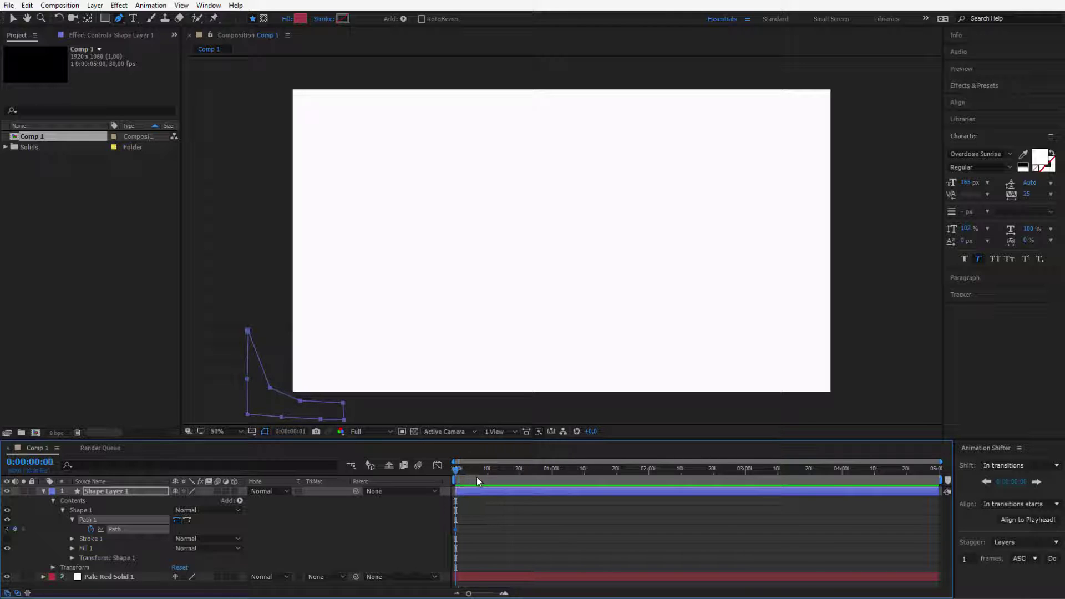
key("Page_Down")
key("Page_Down")
key("Page_Down")
key("Page_Down")
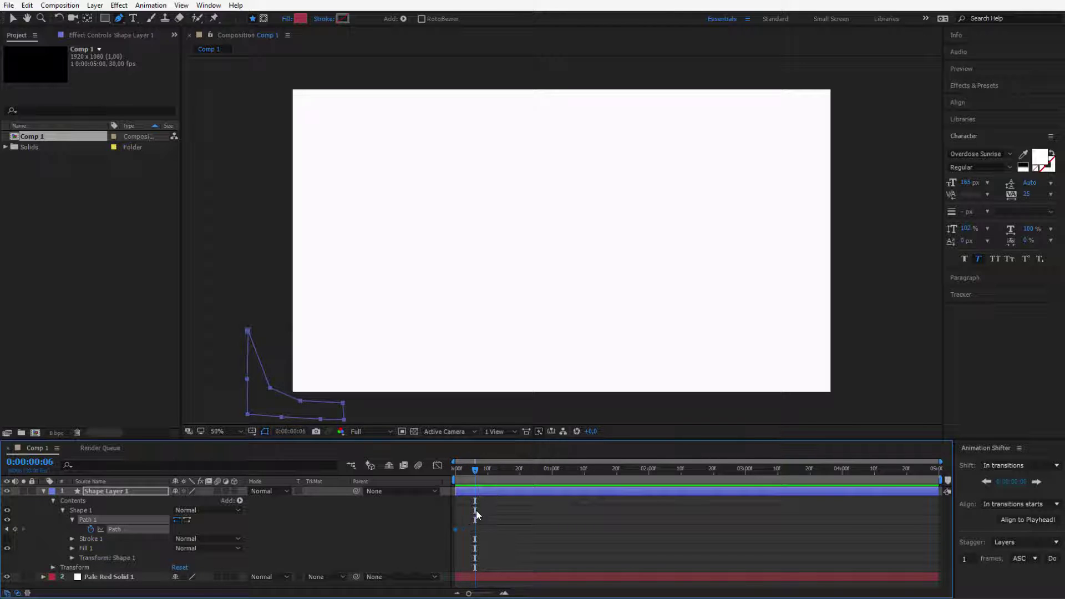
Select Shape 1's Path 1 group so its vertices become editable.
left_click(312, 401)
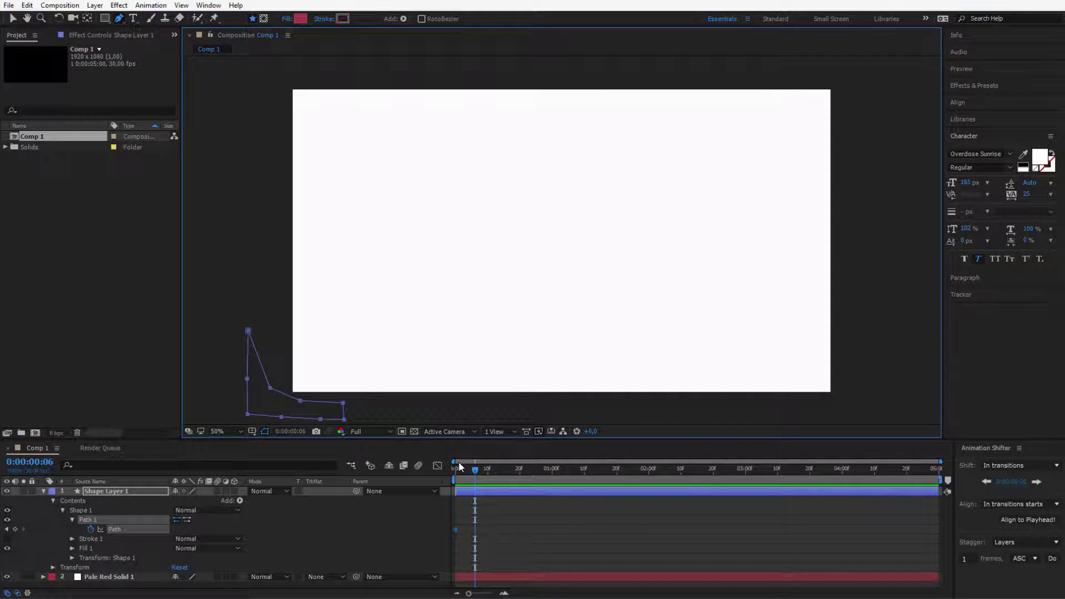
left_click(349, 537)
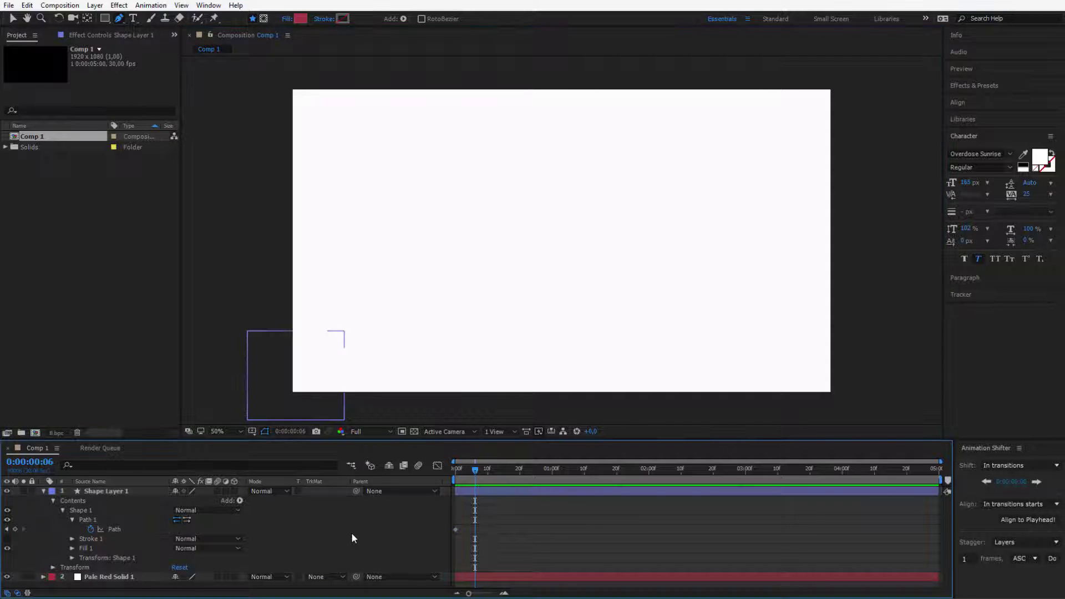
left_click(99, 517)
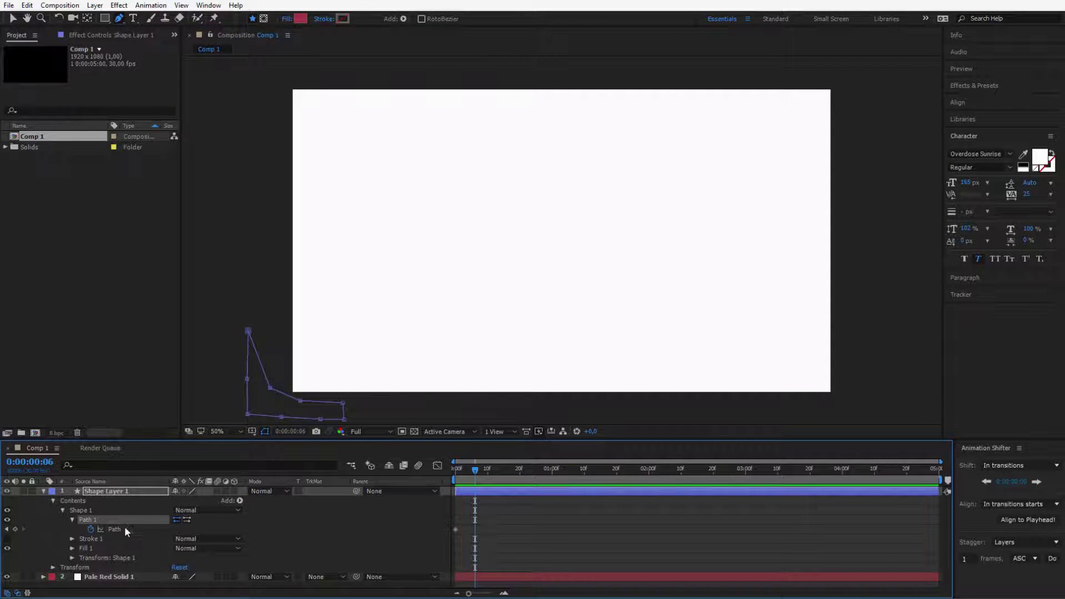
left_click(124, 529)
left_click(248, 534)
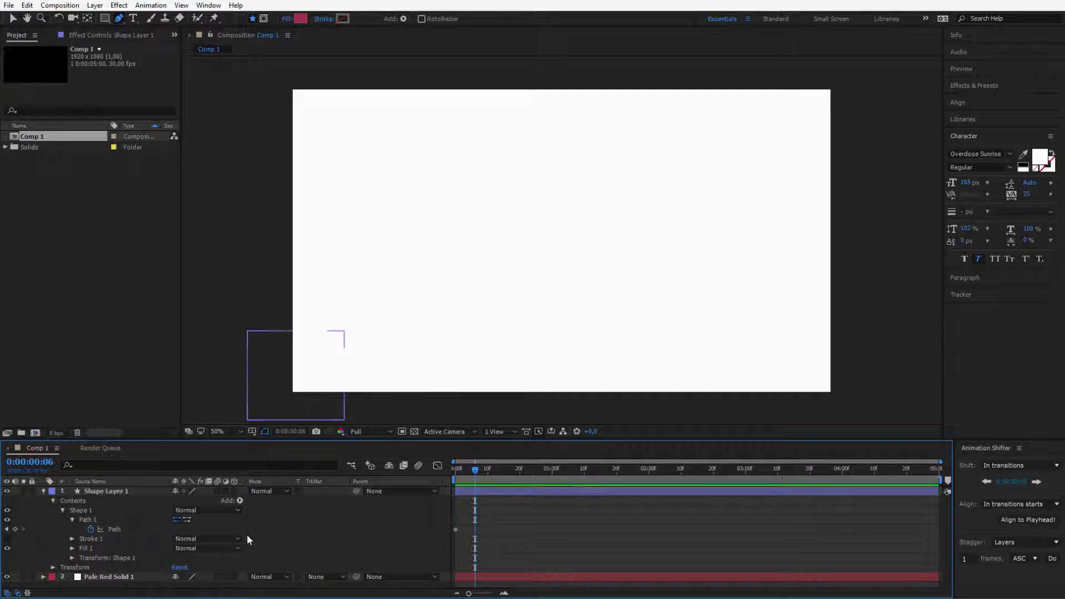
left_click(124, 530)
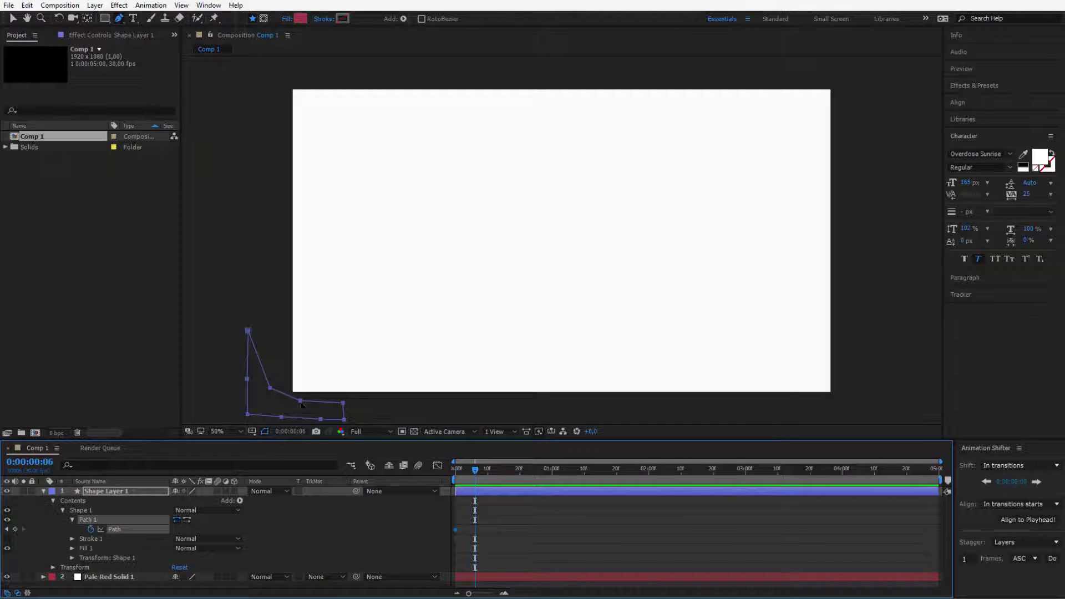
left_click(94, 511)
left_click(98, 520)
Drag the path vertices up and outward at frame 6 so the red wedge fills the corner.
left_click_drag(300, 400, 408, 249)
key("ctrl+z")
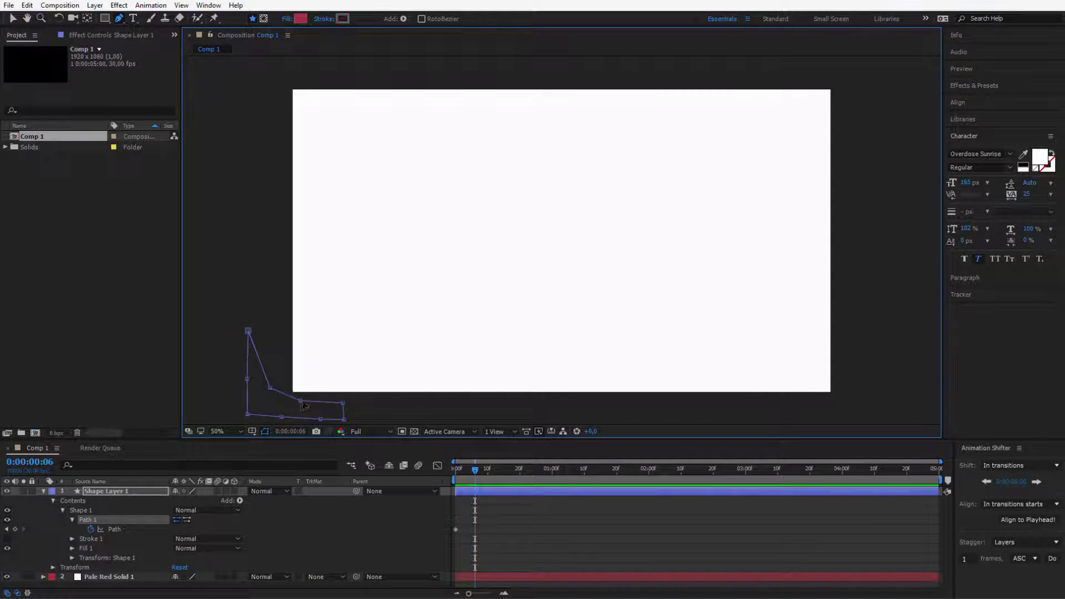
left_click_drag(309, 399, 331, 371)
left_click_drag(272, 389, 315, 352)
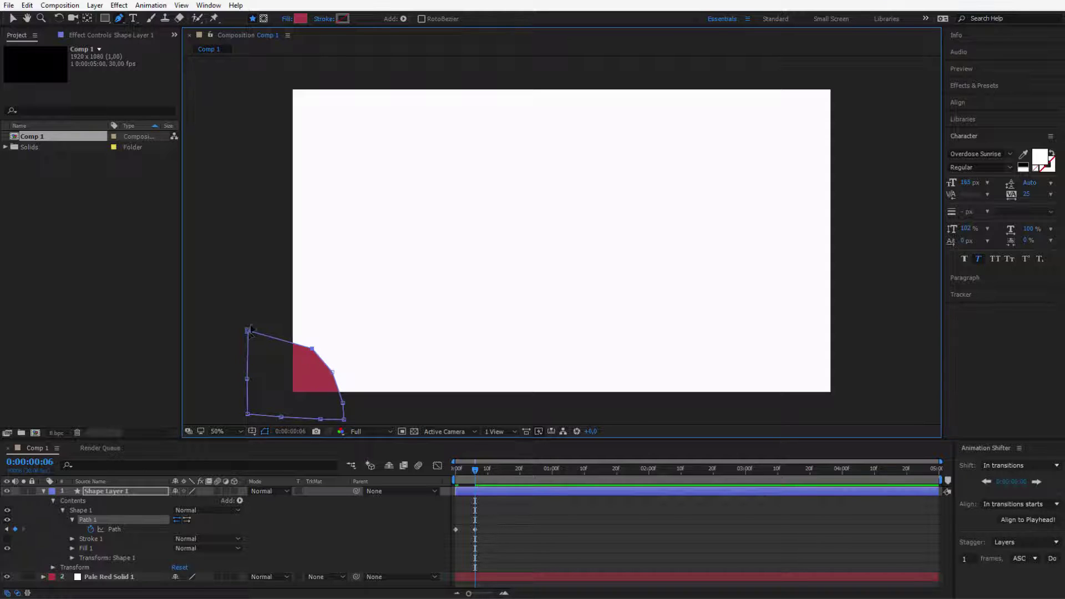
left_click_drag(249, 329, 251, 303)
left_click_drag(345, 403, 371, 403)
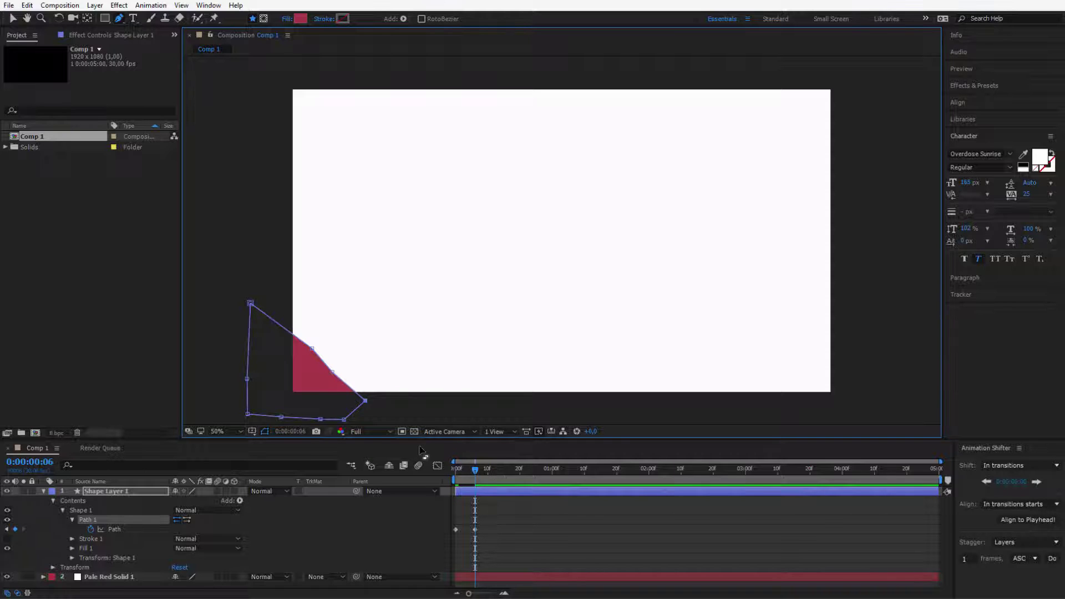
left_click_drag(334, 372, 339, 369)
At frame 12, drag the wedge's vertices up and right to enlarge the red shape.
key("Page_Down")
key("Page_Down")
key("Page_Down")
key("Page_Down")
key("Page_Down")
key("Page_Down")
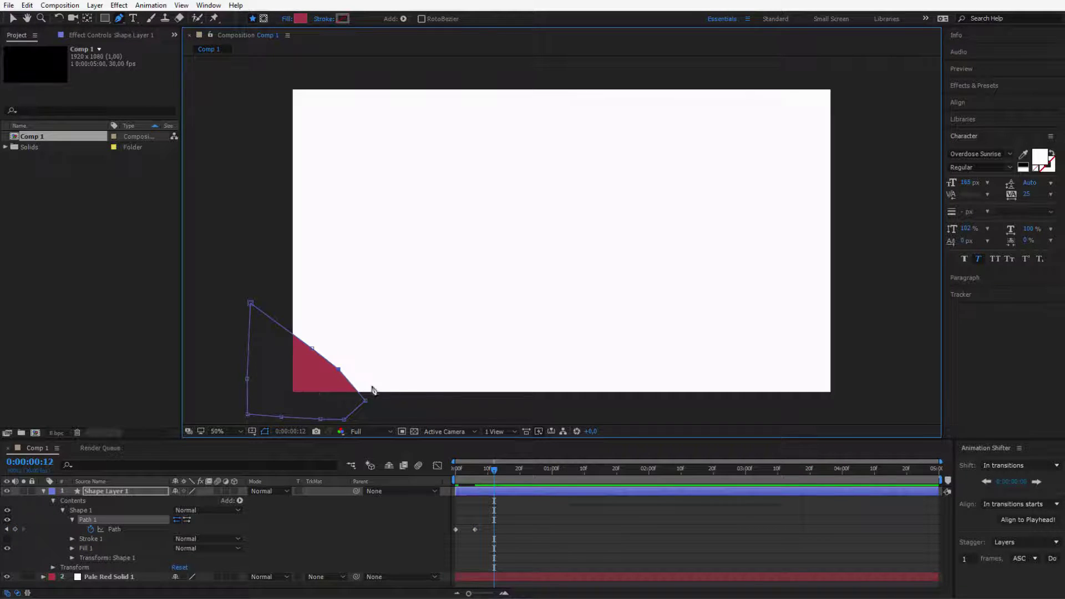
left_click_drag(338, 370, 377, 335)
left_click_drag(312, 349, 346, 302)
left_click_drag(251, 302, 254, 259)
left_click_drag(365, 400, 389, 396)
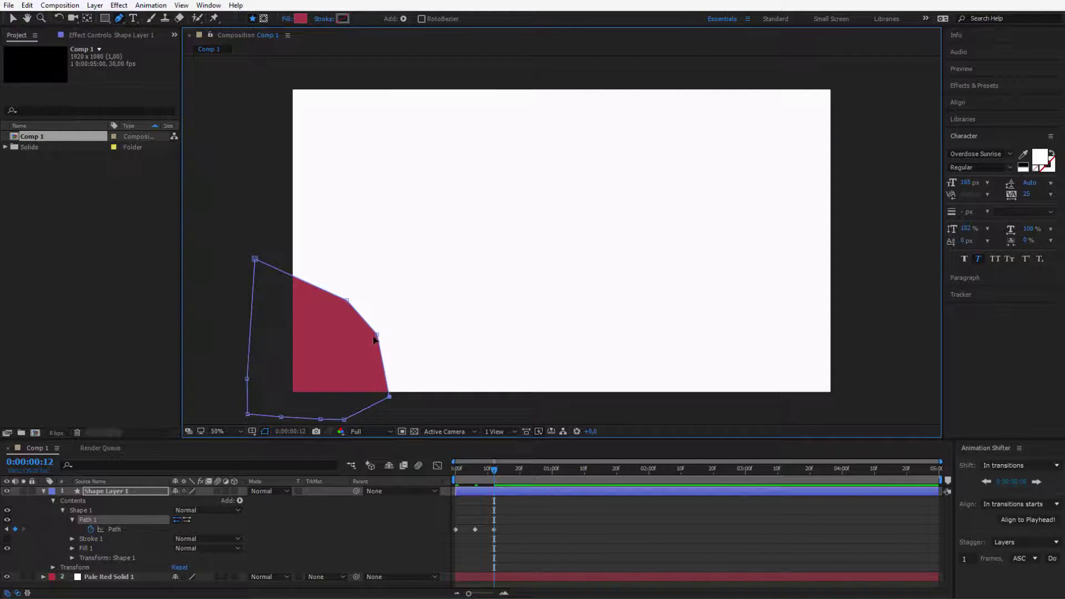
left_click_drag(376, 335, 358, 277)
left_click_drag(397, 320, 404, 326)
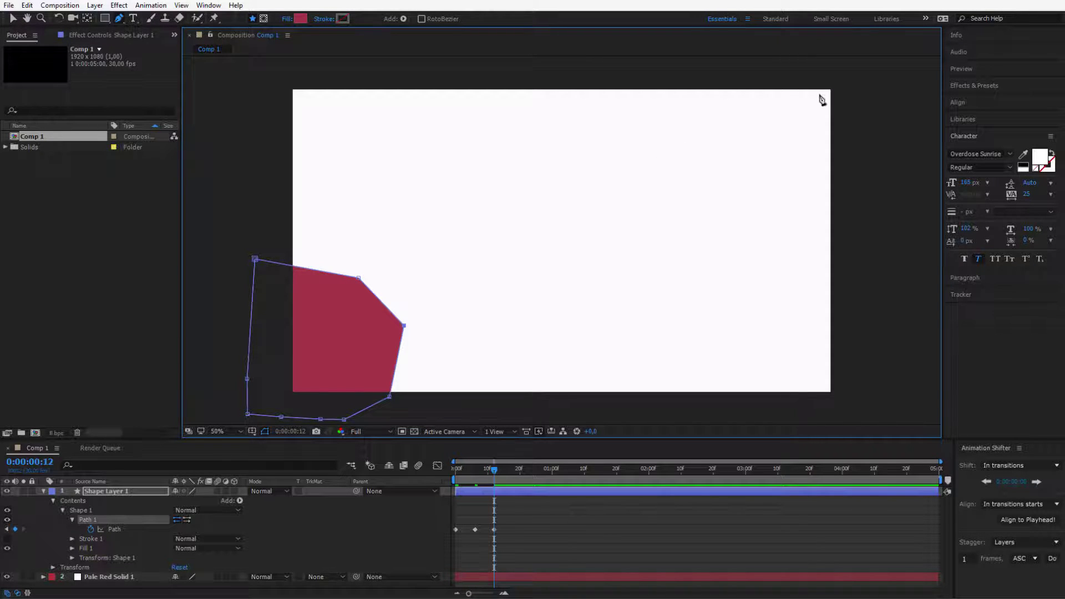
At frame 18, stretch the right and top points further toward the canvas centre.
key("Page_Down")
key("Page_Down")
key("Page_Down")
key("Page_Down")
key("Page_Down")
key("Page_Down")
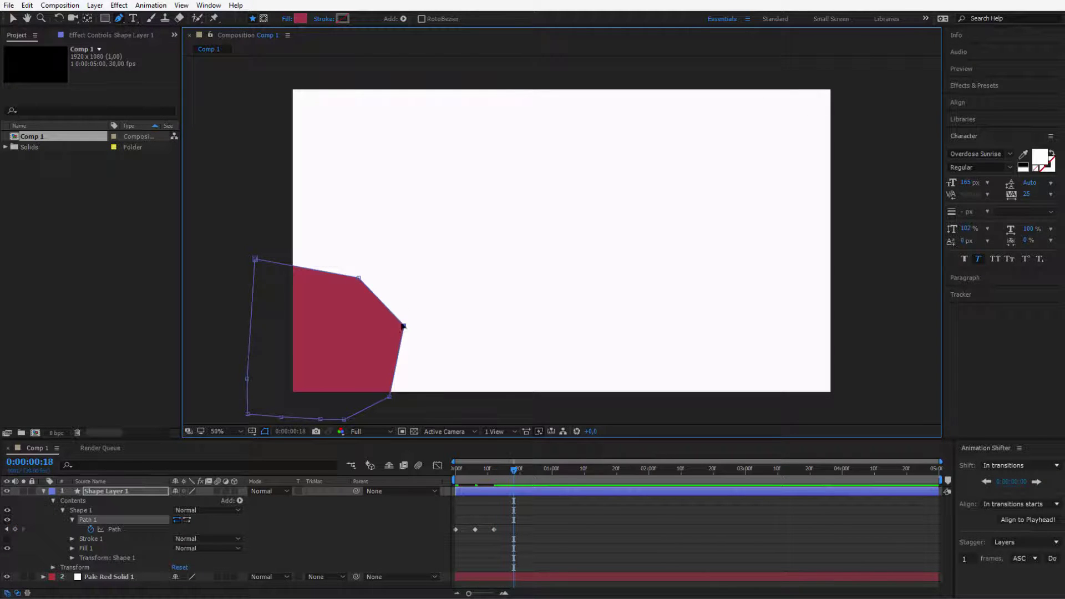
left_click_drag(404, 327, 504, 254)
left_click_drag(359, 277, 379, 259)
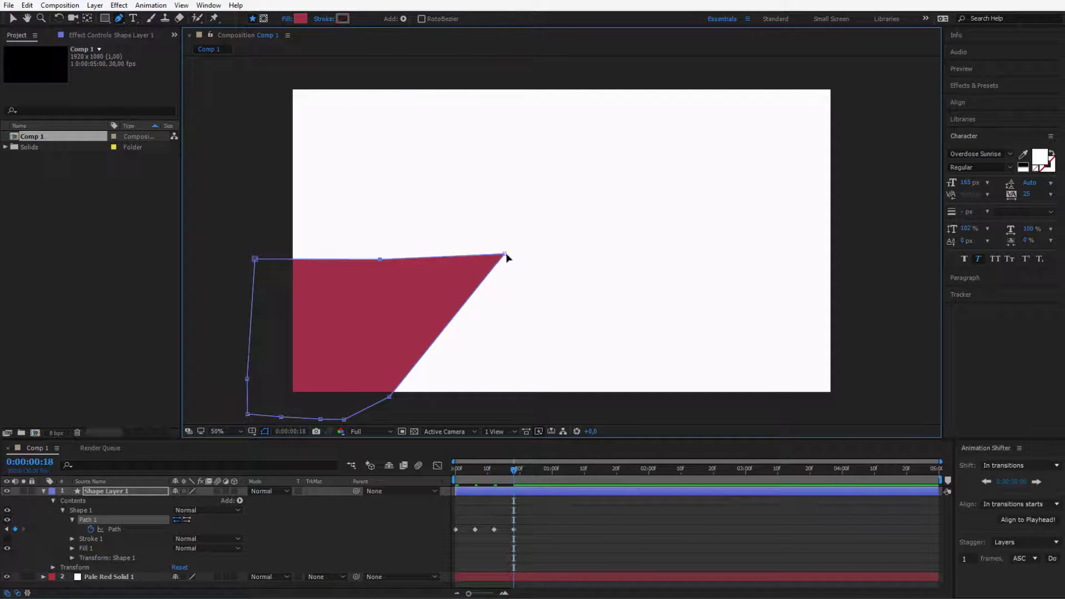
left_click_drag(504, 254, 551, 219)
left_click_drag(390, 398, 434, 395)
left_click_drag(257, 260, 257, 242)
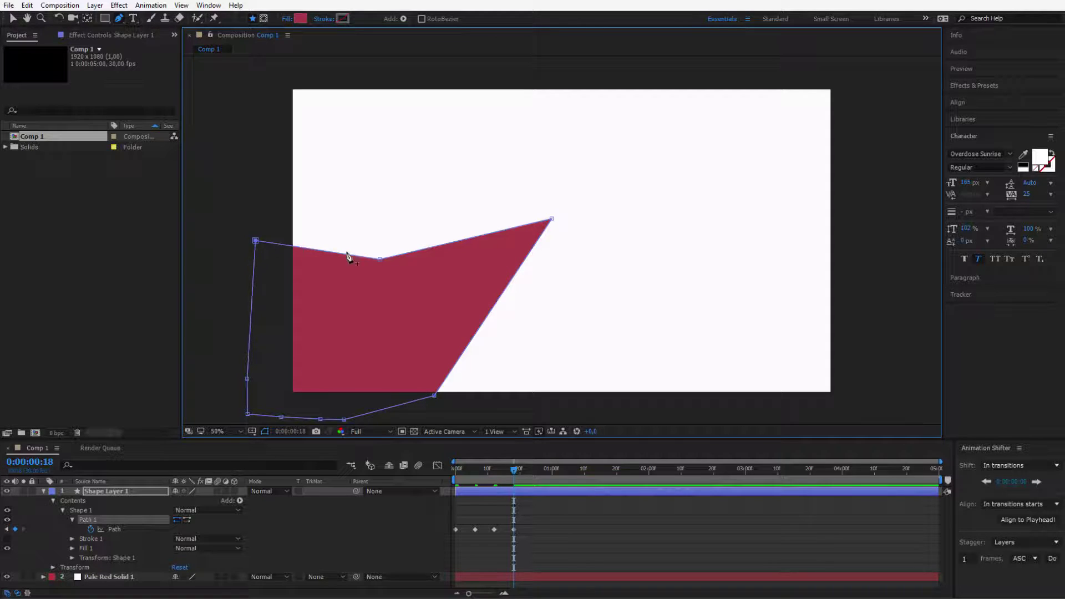
left_click_drag(379, 259, 391, 245)
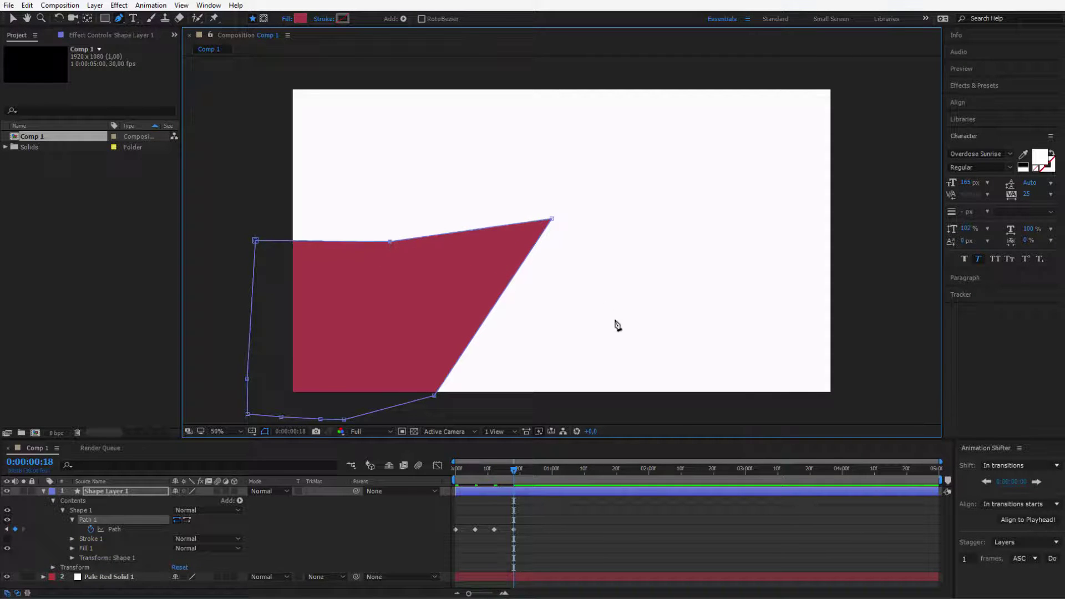
At frame 23, stretch the path points past the frame's top-right corner and top edge.
key("space")
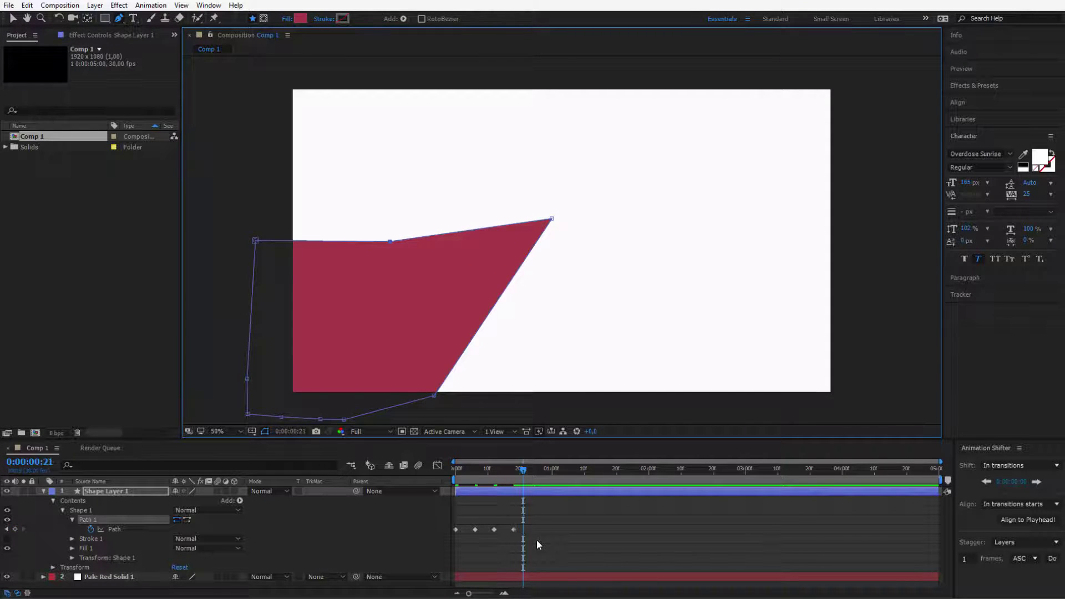
left_click_drag(552, 218, 877, 63)
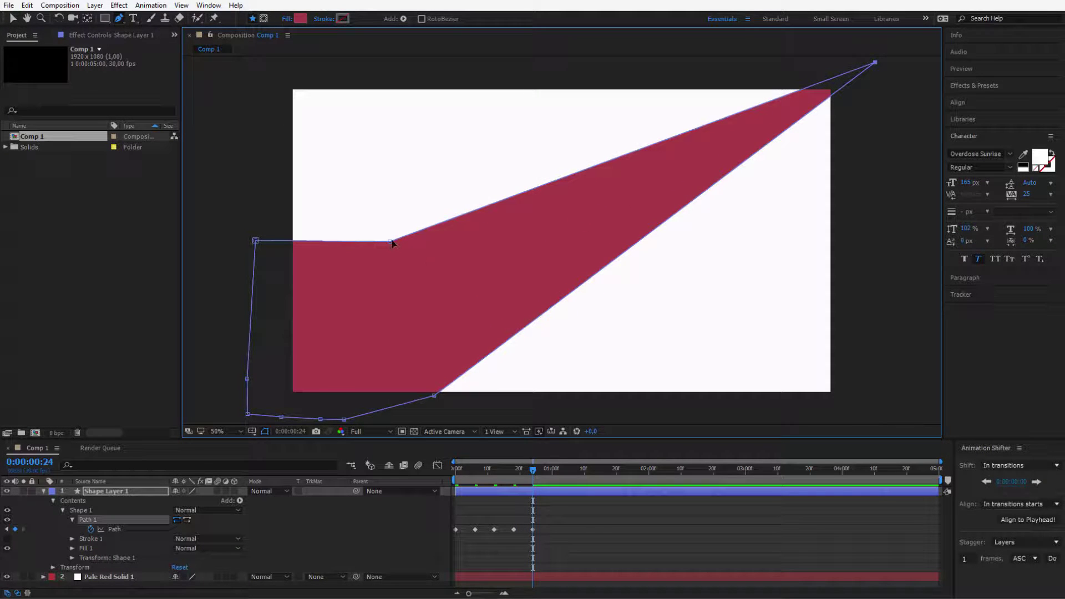
left_click_drag(391, 243, 292, 76)
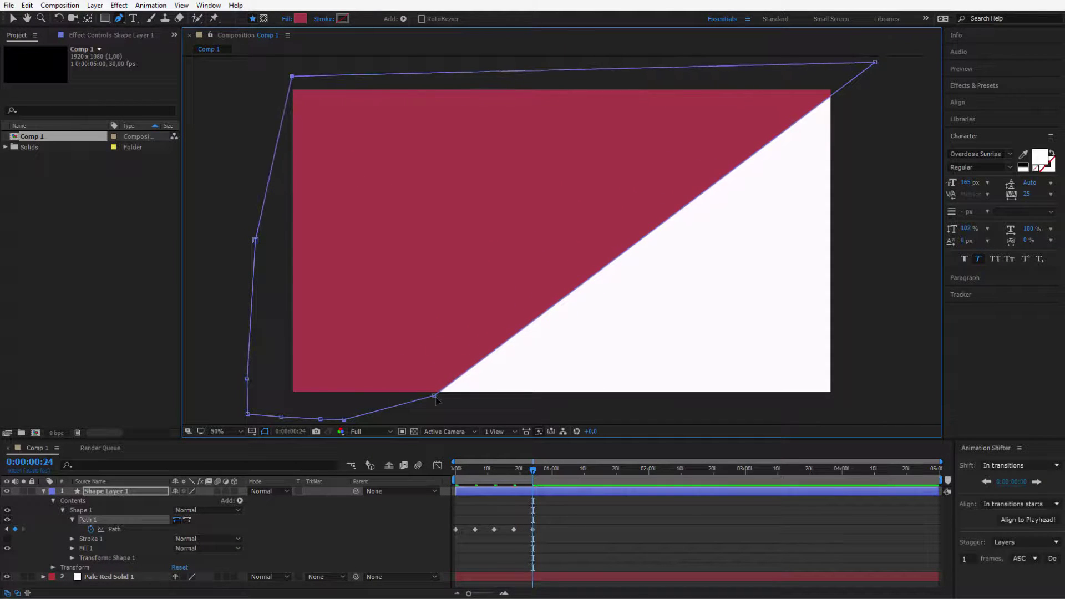
left_click_drag(436, 398, 893, 409)
Preview the animation and delete the unwanted Path keyframe at frame 23.
left_click(524, 476)
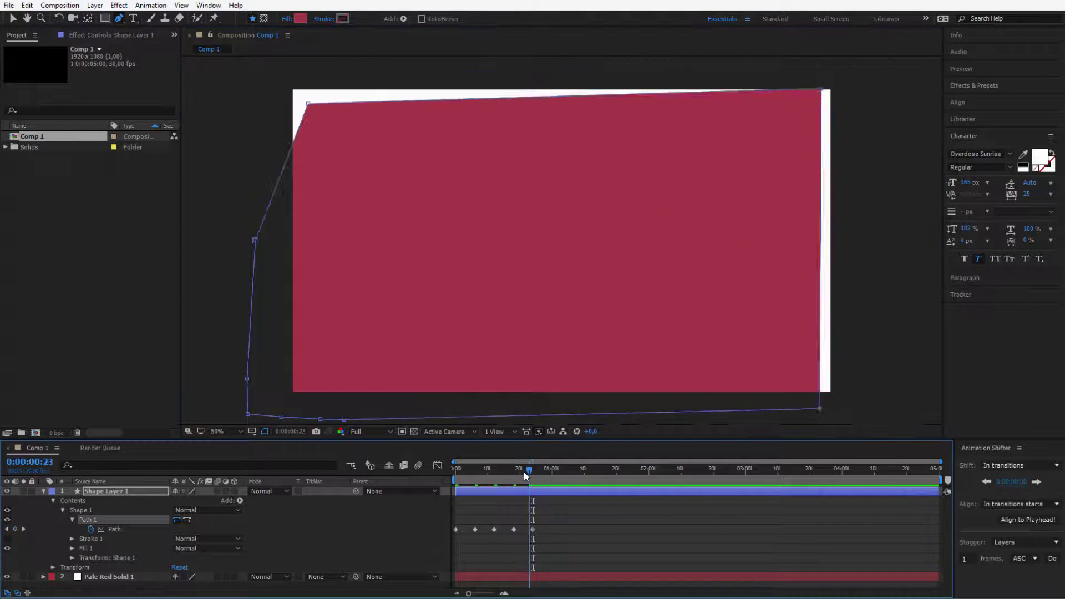
left_click_drag(525, 475, 444, 465)
key("space")
left_click(522, 472)
left_click_drag(520, 476, 515, 476)
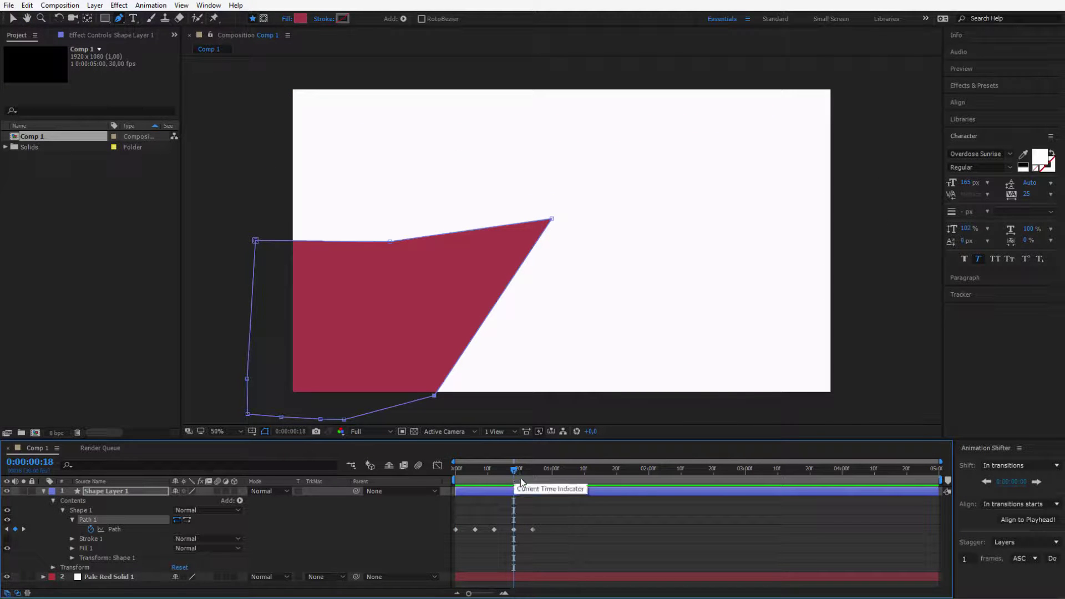
left_click(533, 529)
key("ctrl+t")
key("Delete")
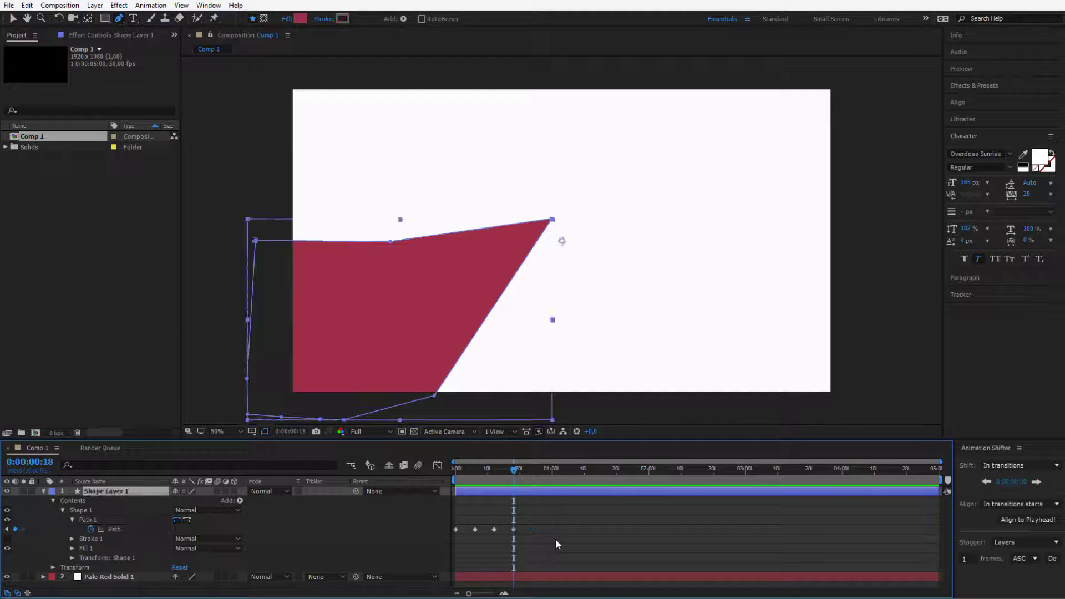
Reshape the path again at frame 23, pulling the top-right point beyond the corner.
key("Page_Down")
key("Page_Down")
key("Page_Down")
key("Page_Down")
key("Page_Down")
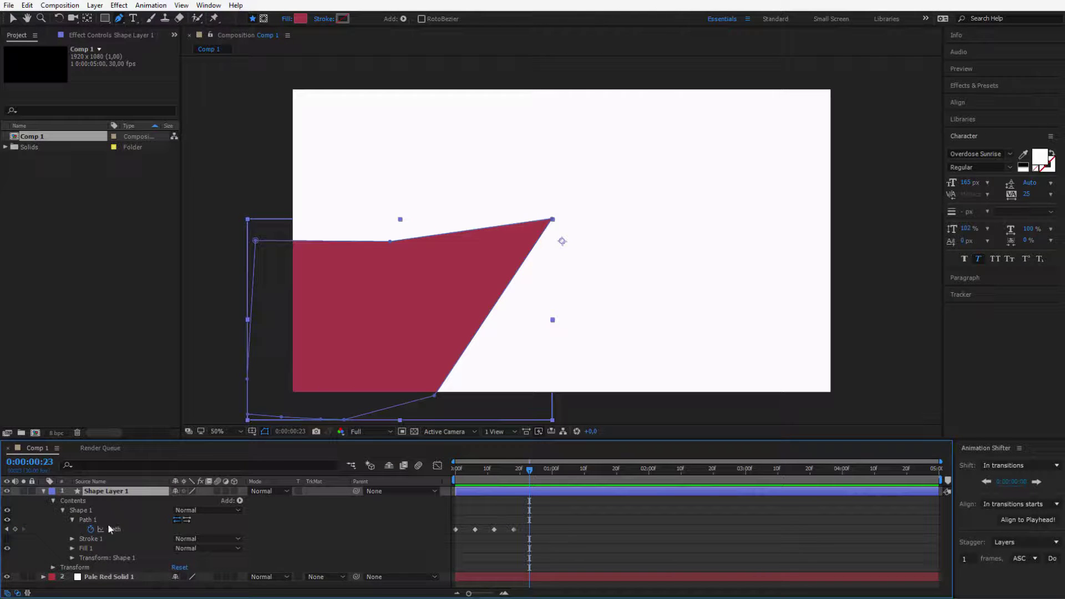
left_click(105, 520)
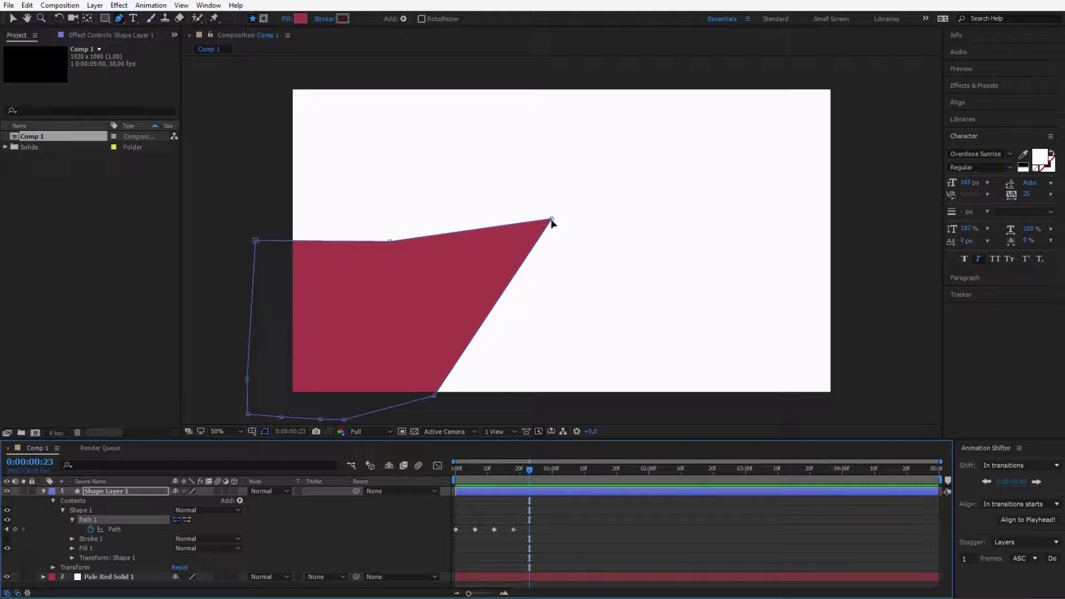
left_click_drag(551, 220, 832, 92)
left_click_drag(787, 118, 732, 149)
left_click_drag(390, 242, 480, 200)
left_click_drag(434, 398, 458, 396)
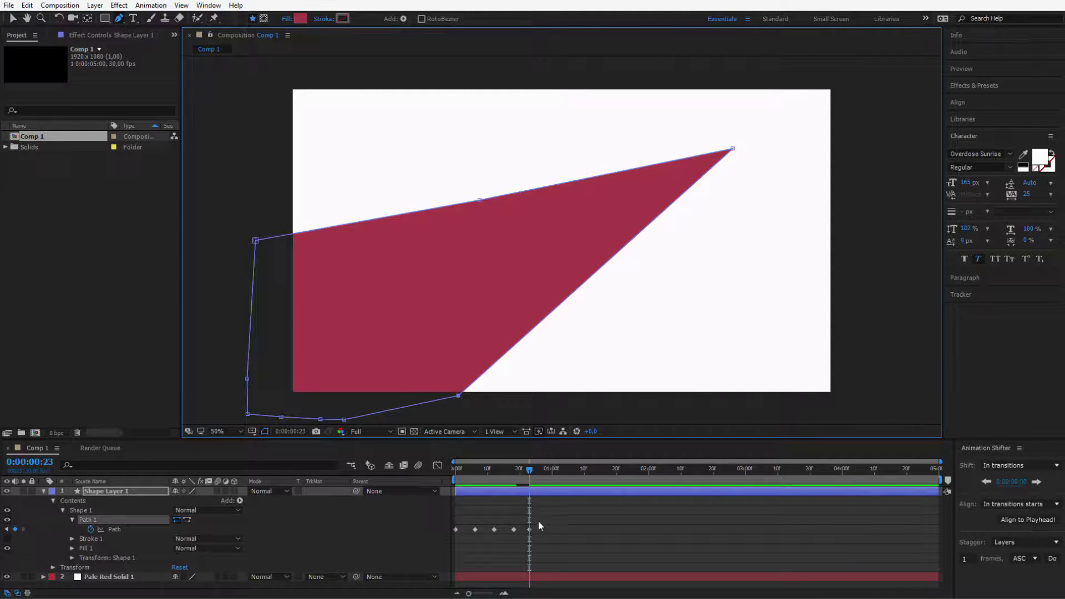
left_click_drag(733, 149, 888, 66)
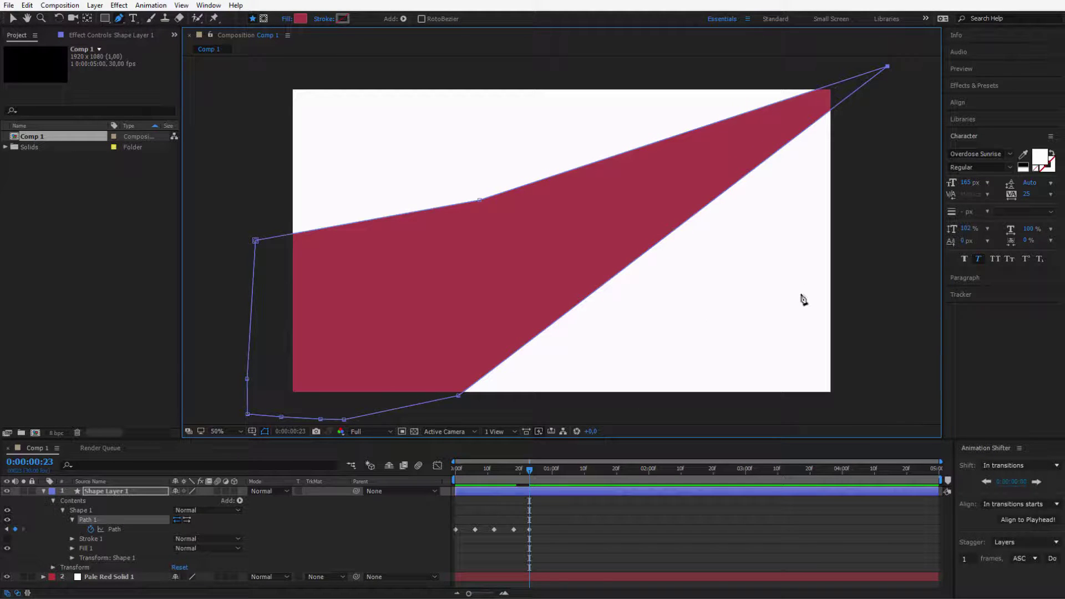
At frame 29, push the remaining points beyond the frame so red covers nearly everything.
key("Page_Down")
key("Page_Down")
key("Page_Down")
key("Page_Down")
key("Page_Down")
key("Page_Down")
left_click_drag(481, 201, 279, 47)
left_click_drag(463, 396, 875, 404)
key("comma")
left_click_drag(725, 153, 720, 178)
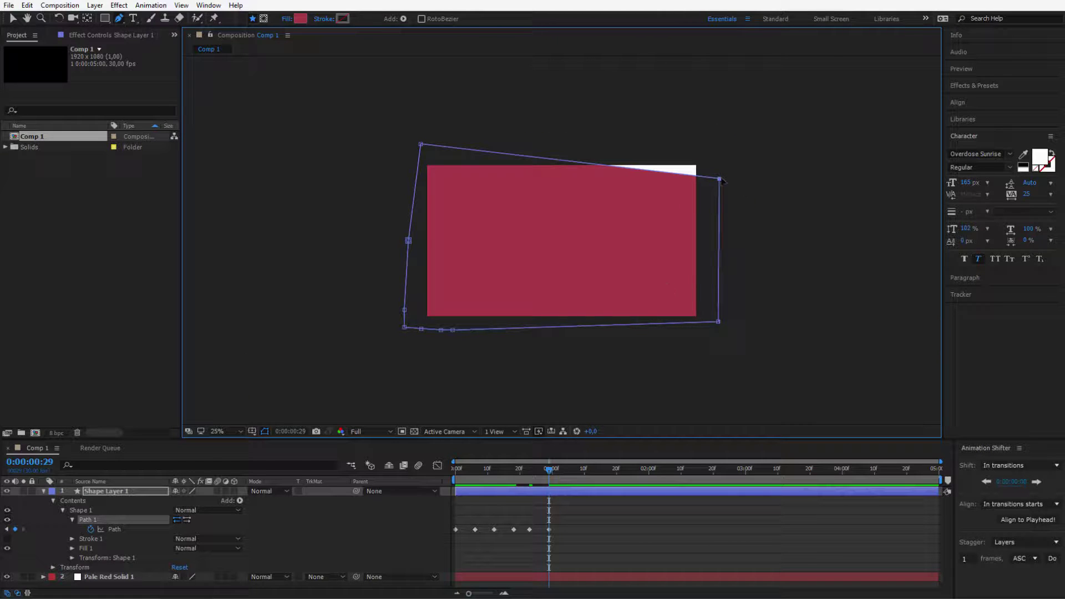
Preview the wipe from the start, then duplicate Shape Layer 1 as Shape Layer 2.
key("Home")
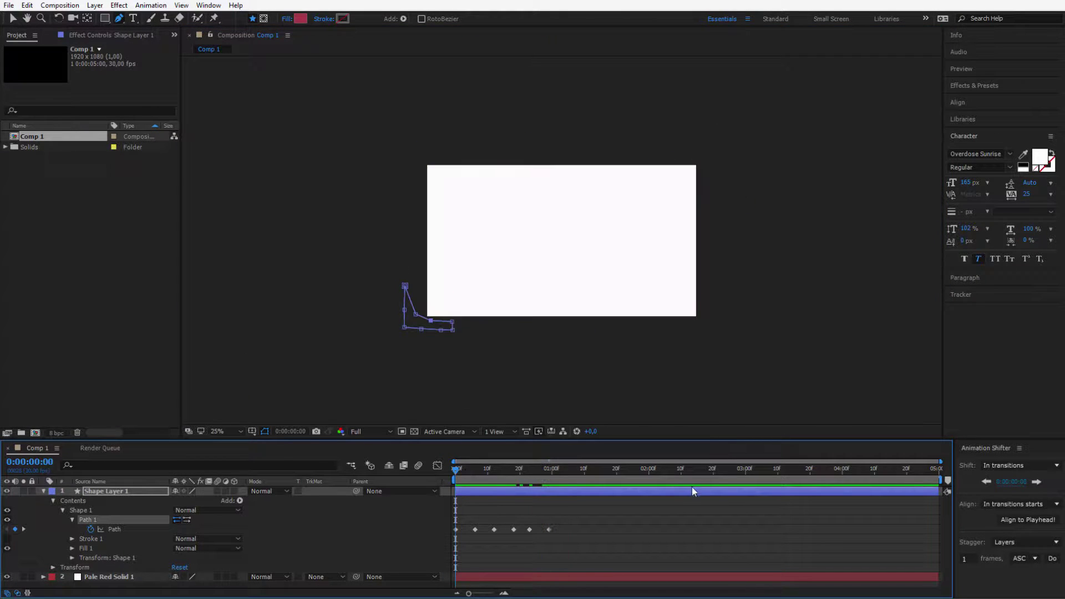
key("space")
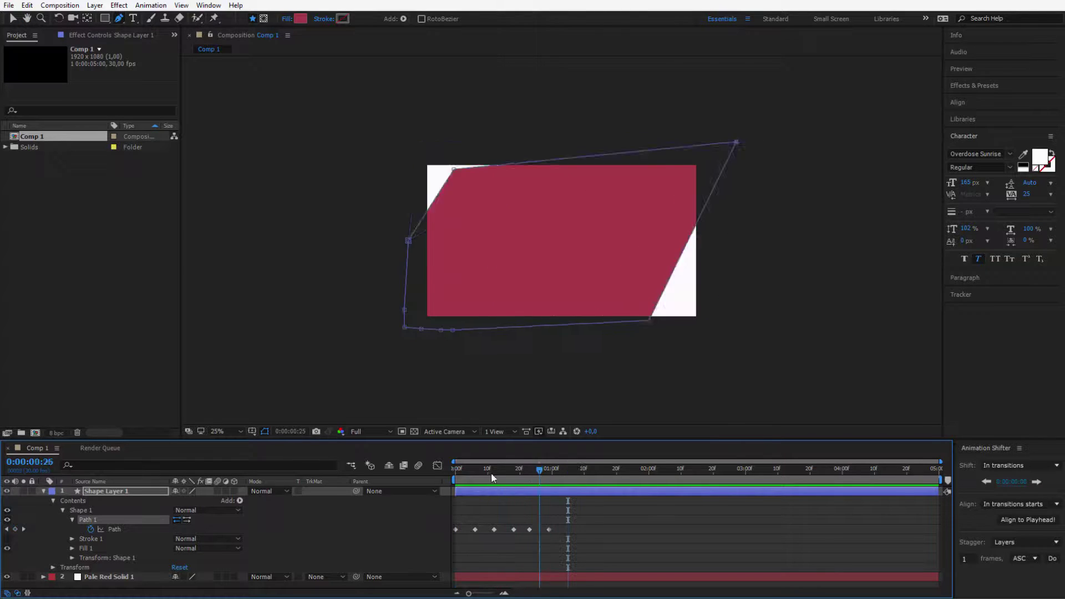
mouse_move(459, 476)
left_mouse_down()
mouse_move(489, 480)
mouse_move(455, 481)
left_mouse_up()
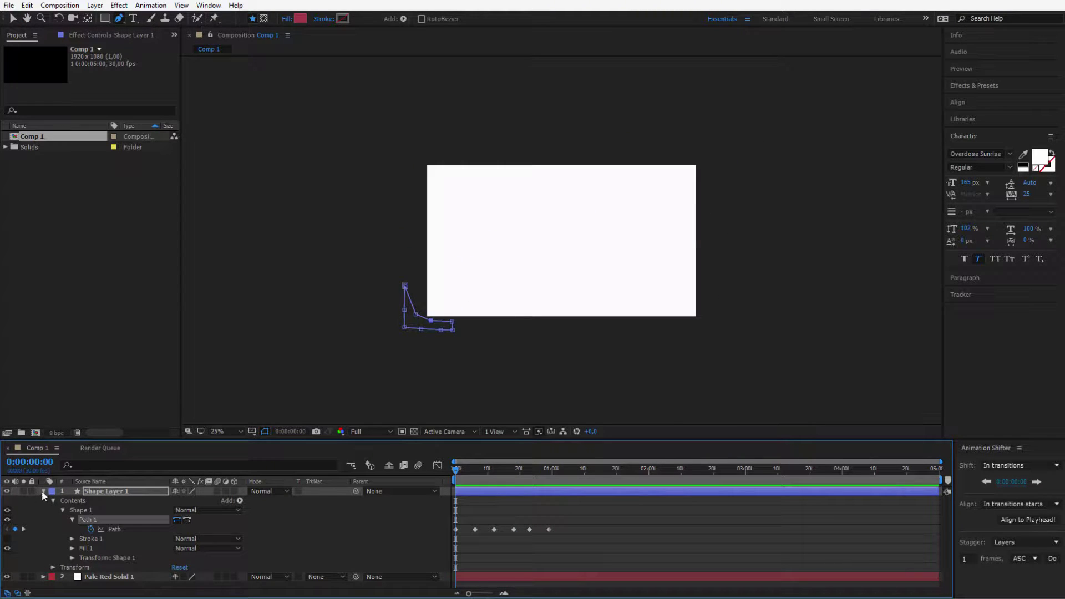
left_click(44, 491)
left_click(126, 493)
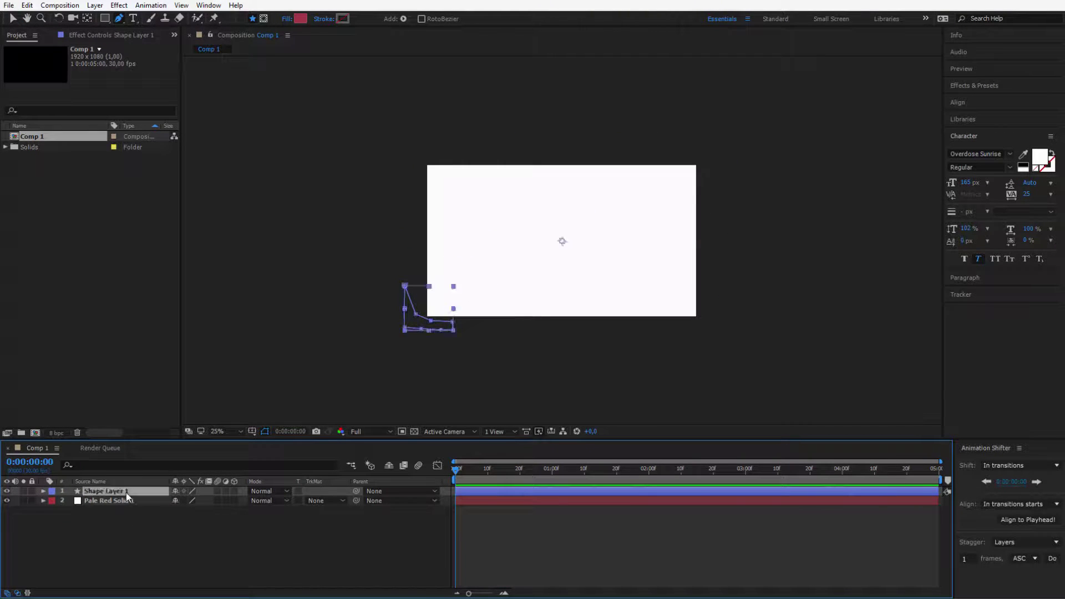
key("ctrl+d")
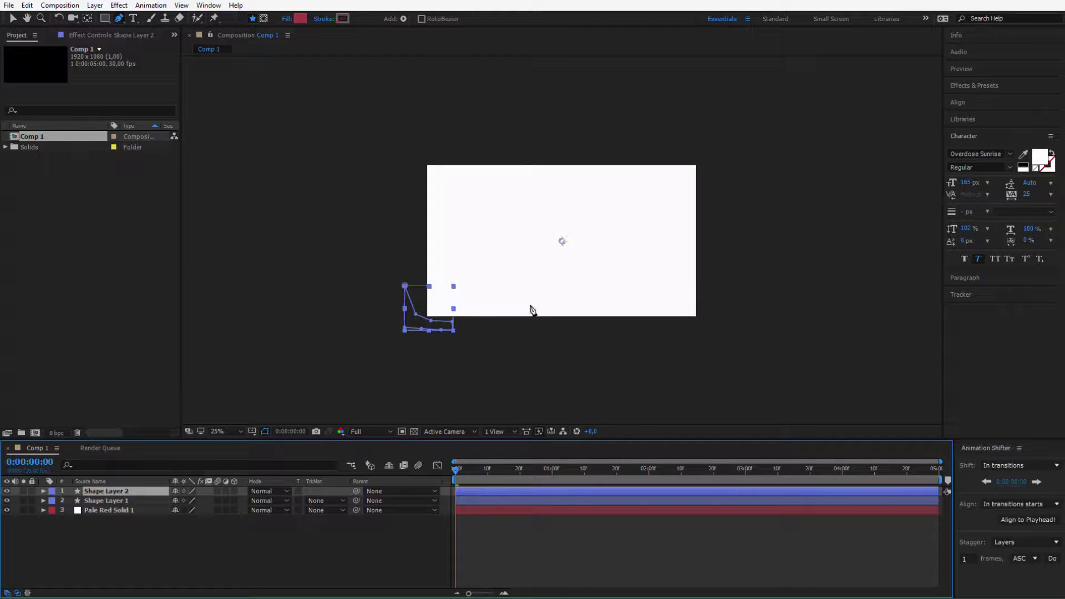
Set Shape Layer 2's rotation to 180° and preview both corners animating.
key("r")
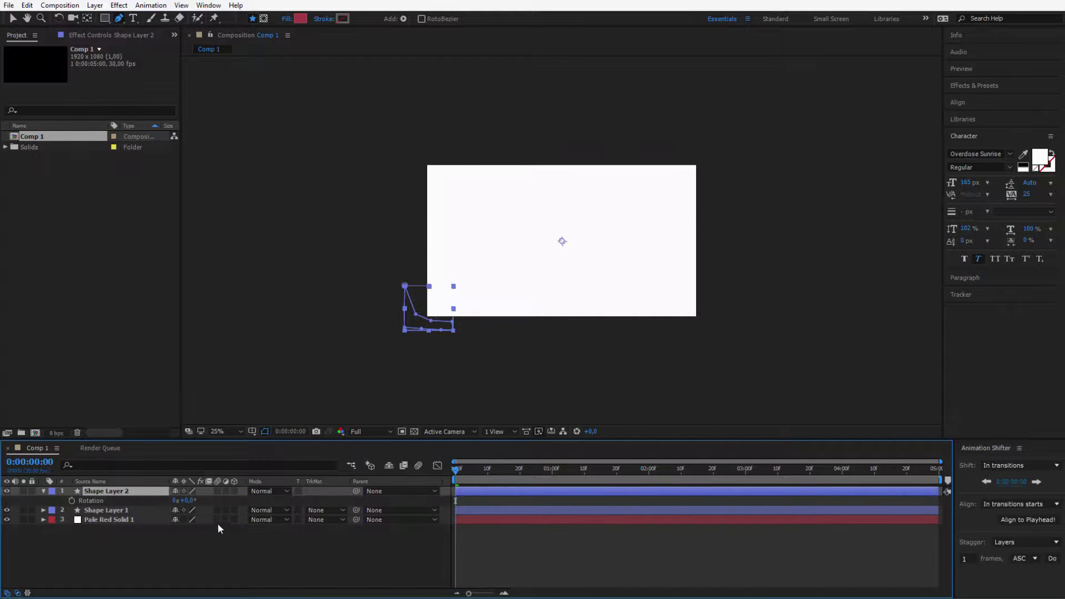
left_click_drag(192, 500, 291, 501)
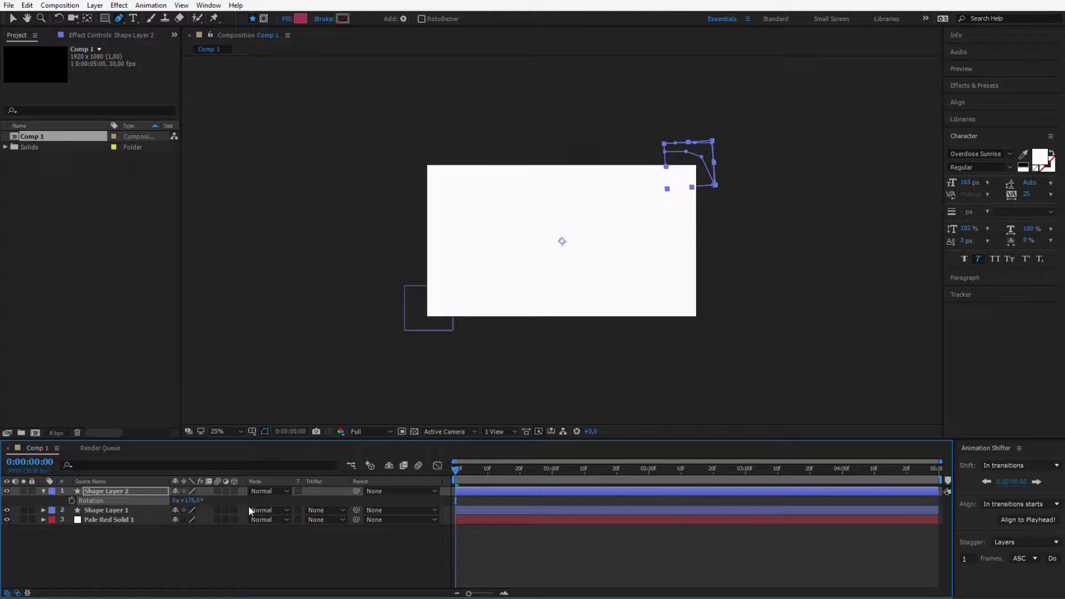
left_click(201, 501)
type("180")
key("Return")
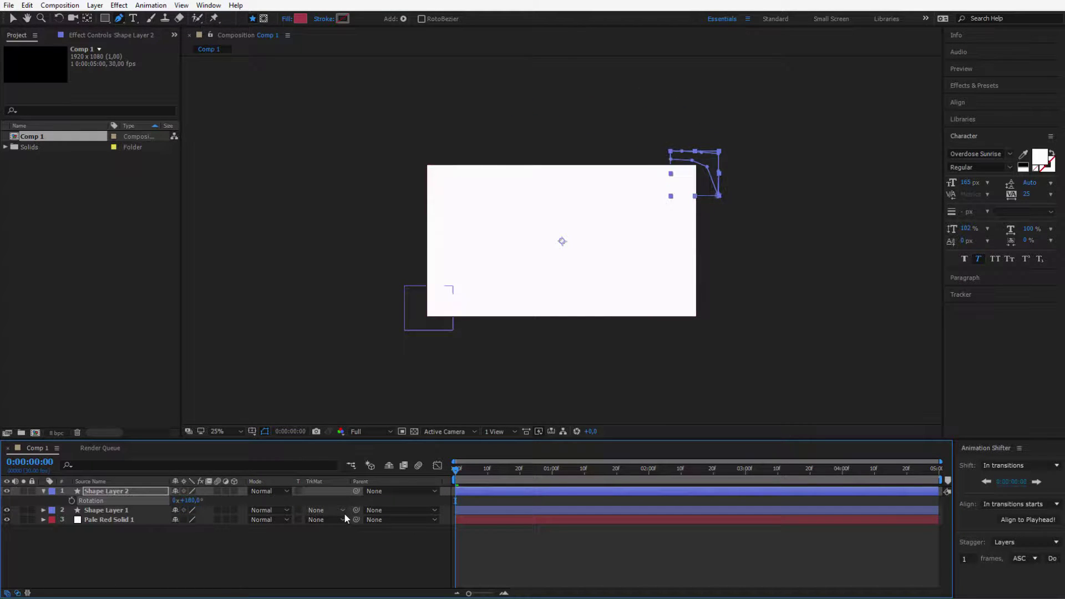
left_click_drag(458, 470, 523, 470)
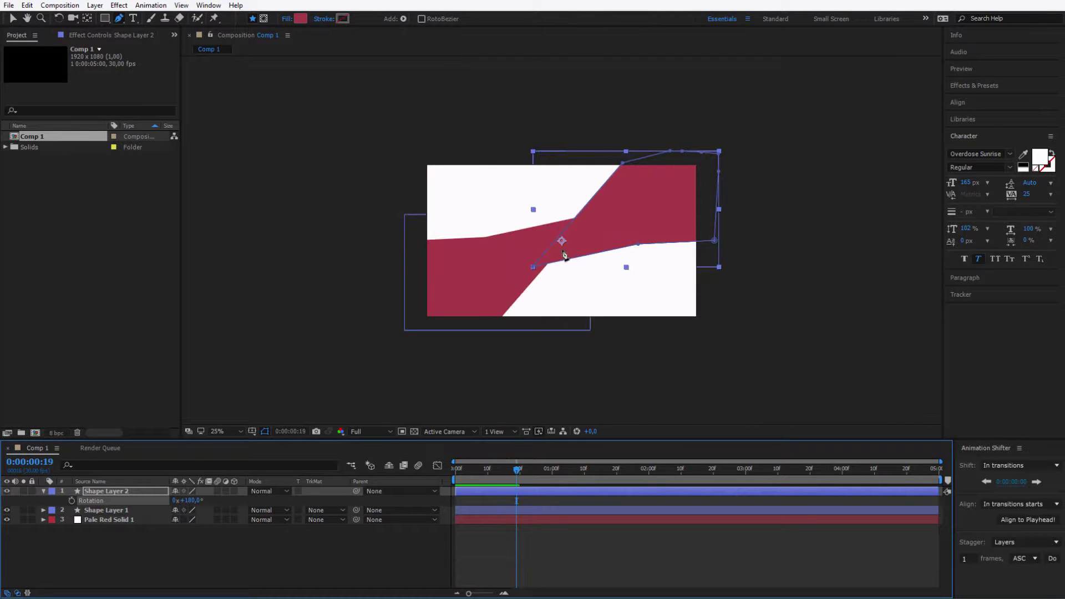
key("space")
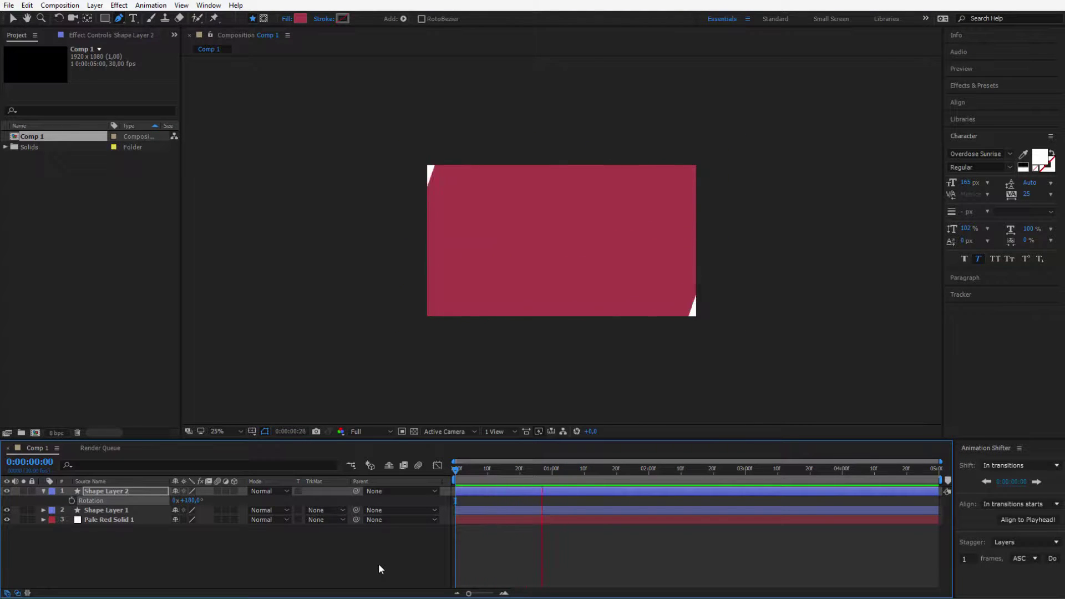
key("space")
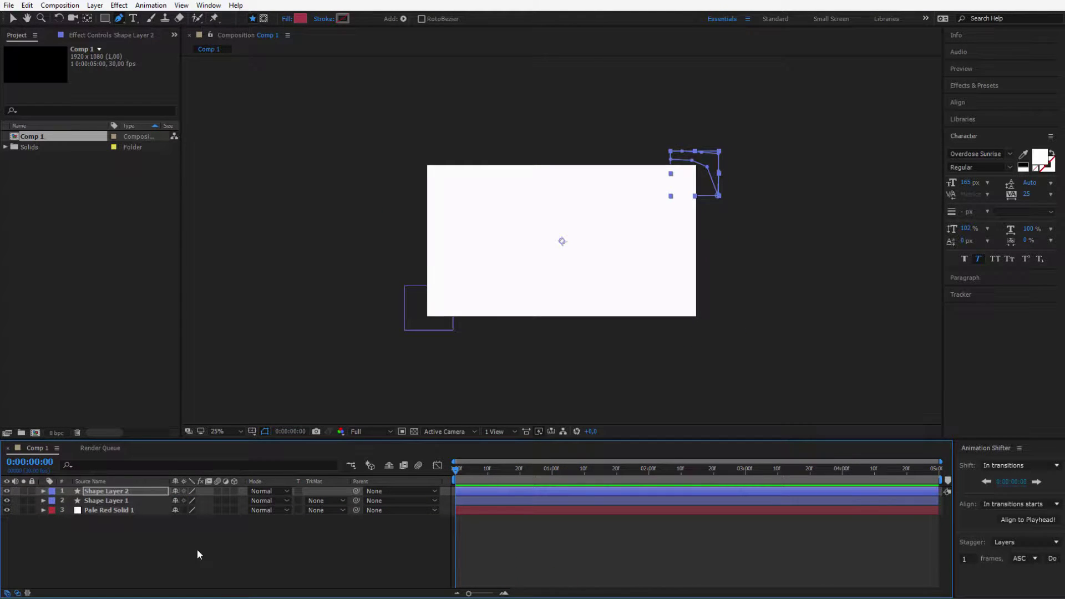
Duplicate both corner shape layers and start the copies a few frames later.
left_click(114, 500, "ctrl")
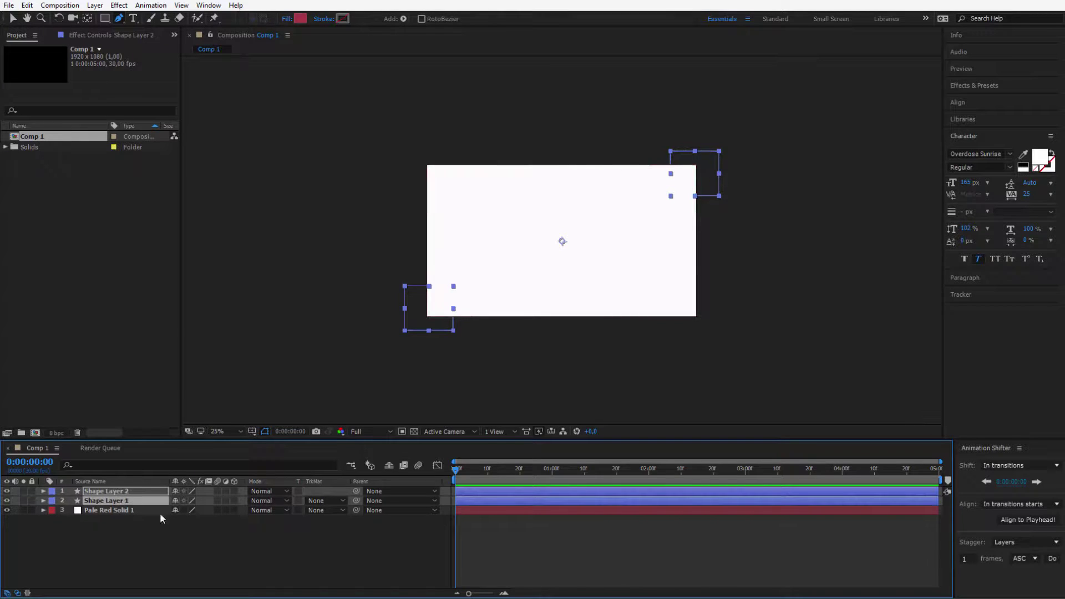
key("ctrl+d")
key("ctrl+bracketright")
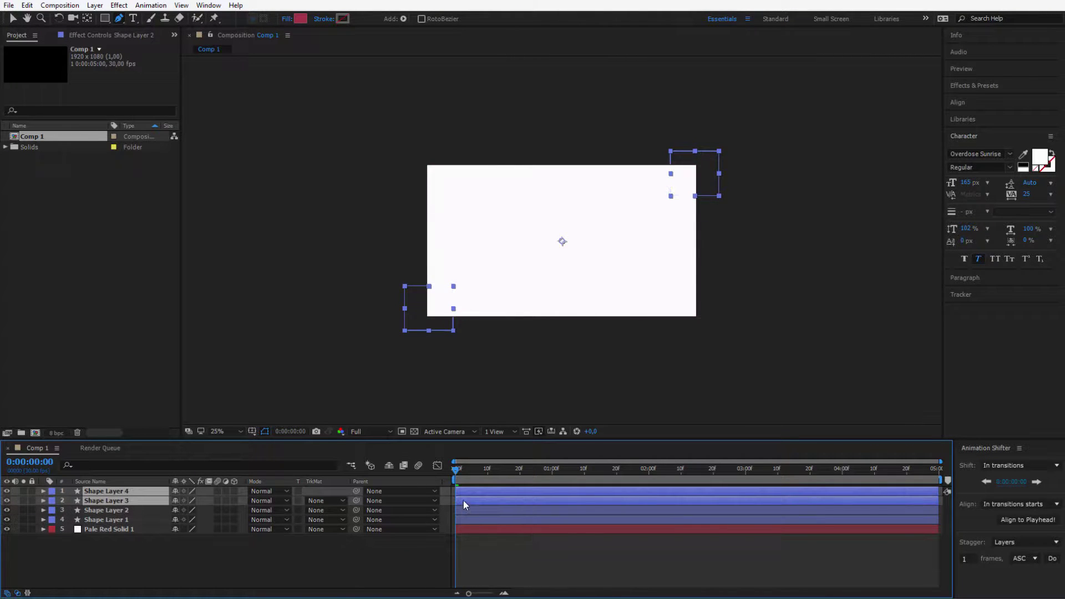
left_click_drag(464, 500, 465, 499)
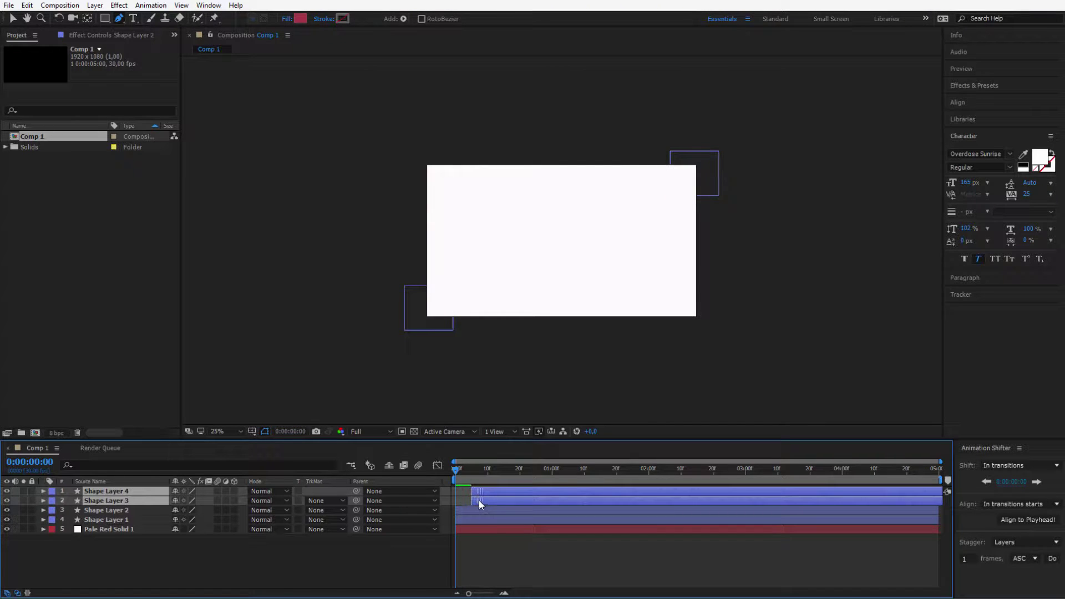
Give the copied shapes a brighter red fill, C44251.
left_click(302, 19)
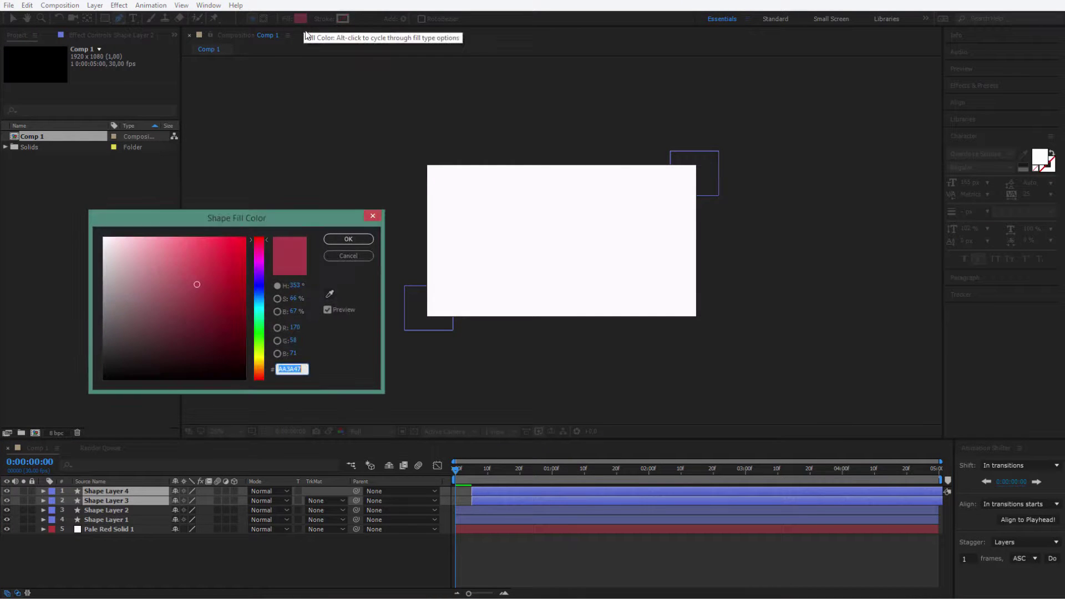
left_click(330, 293)
left_click(483, 318)
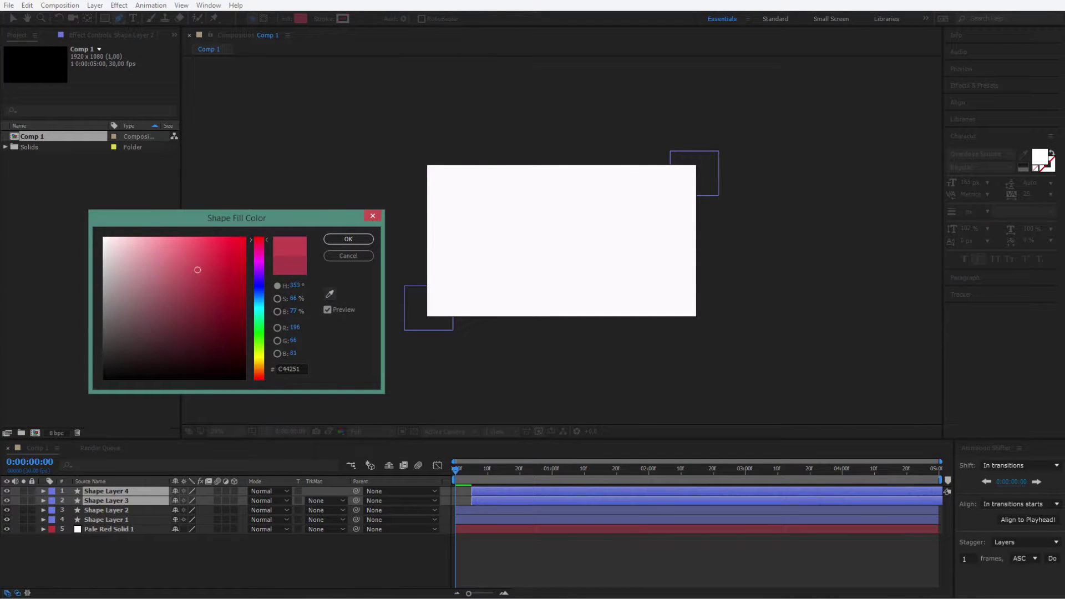
left_click(349, 239)
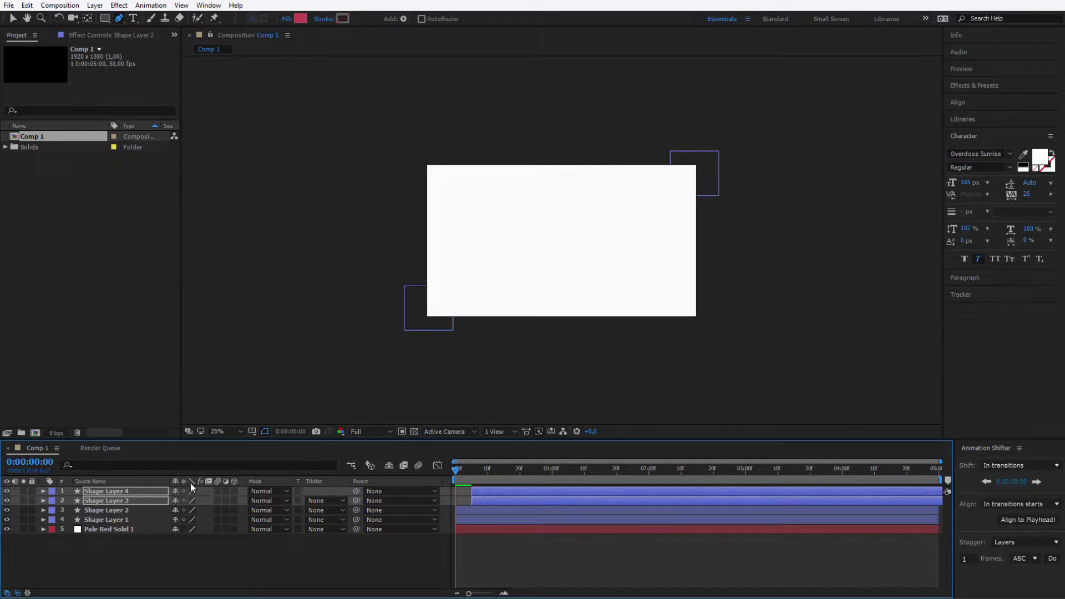
Duplicate Shape Layers 3 and 4 and move Shape Layer 5 above Shape Layer 4.
left_click(109, 498)
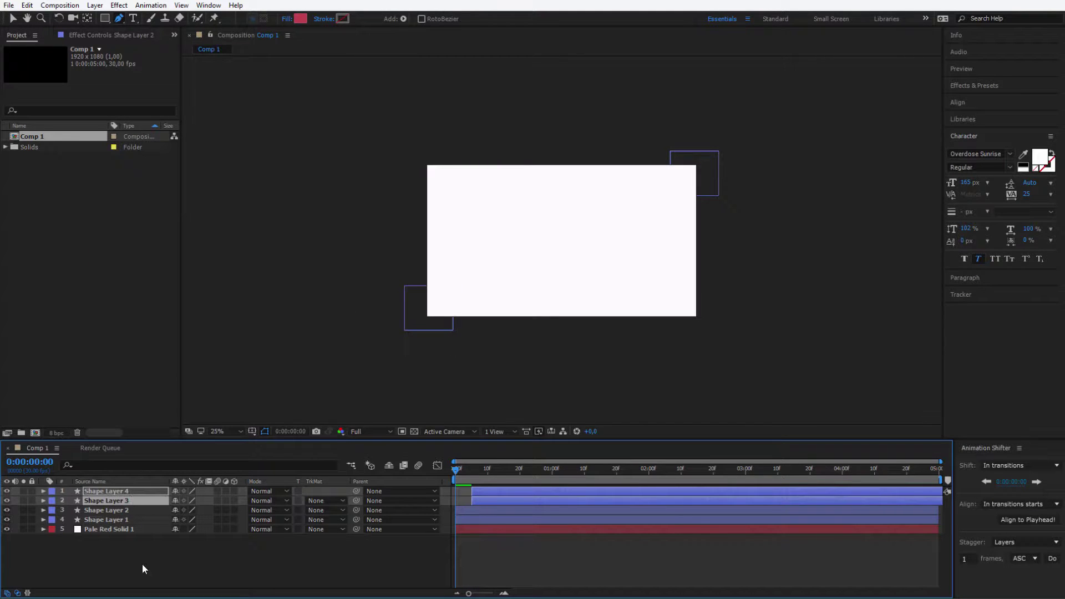
left_click(138, 557)
left_click(122, 501)
left_click(124, 491, "ctrl")
key("ctrl+d")
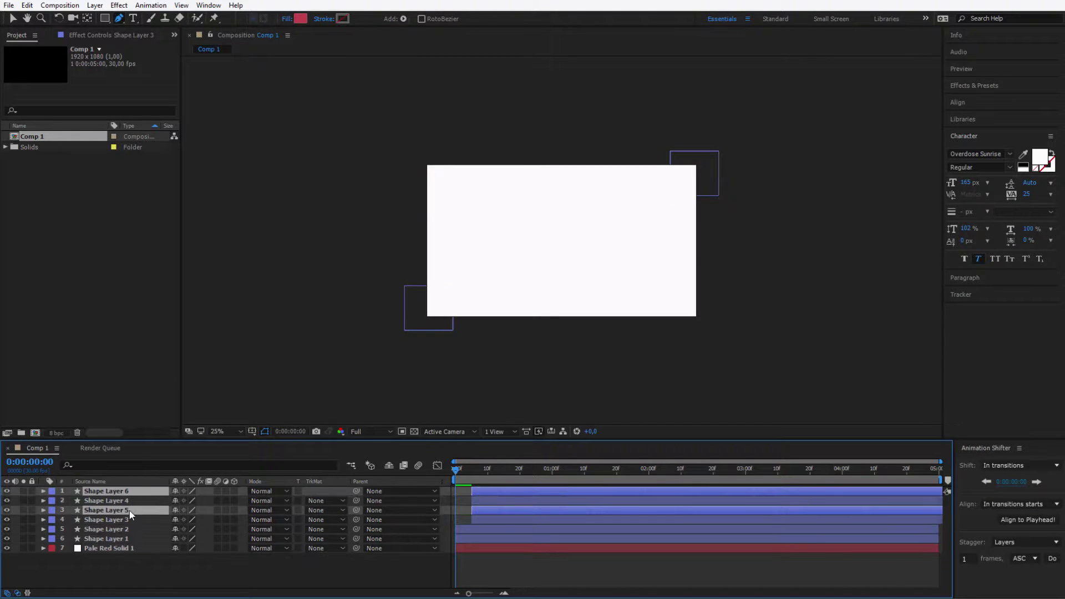
left_click_drag(129, 510, 131, 498)
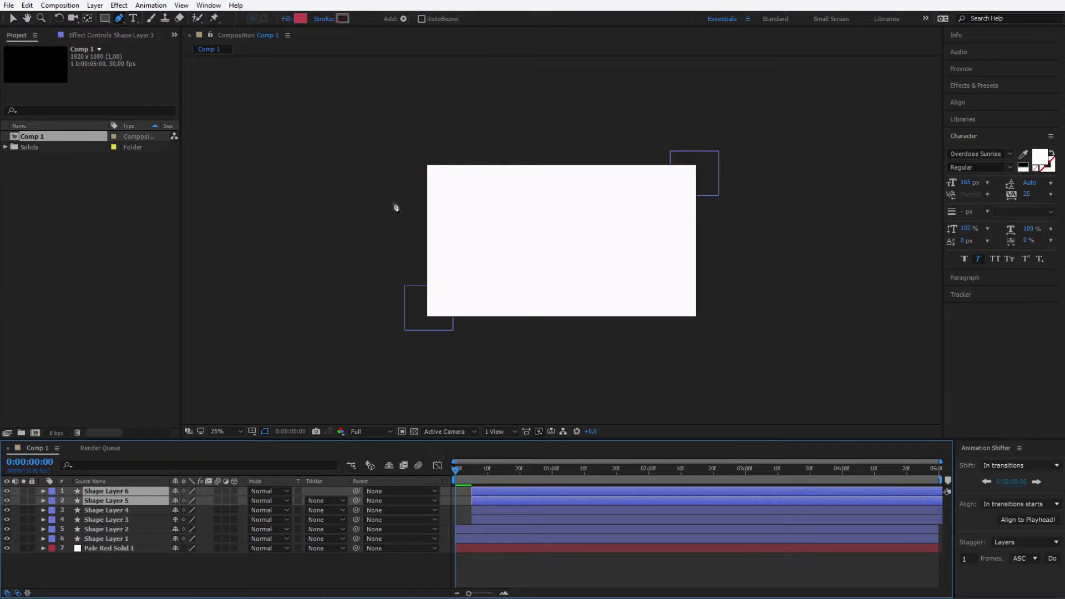
Fill the new copies with teal 255F72 and start them a few frames later.
left_click(300, 18)
left_click(330, 293)
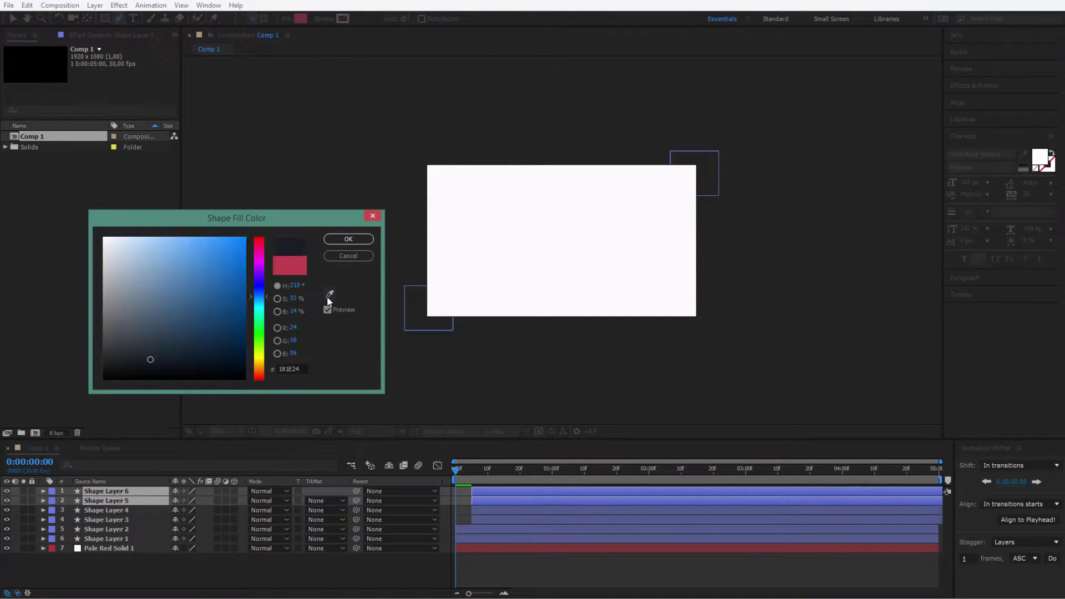
left_click(365, 353)
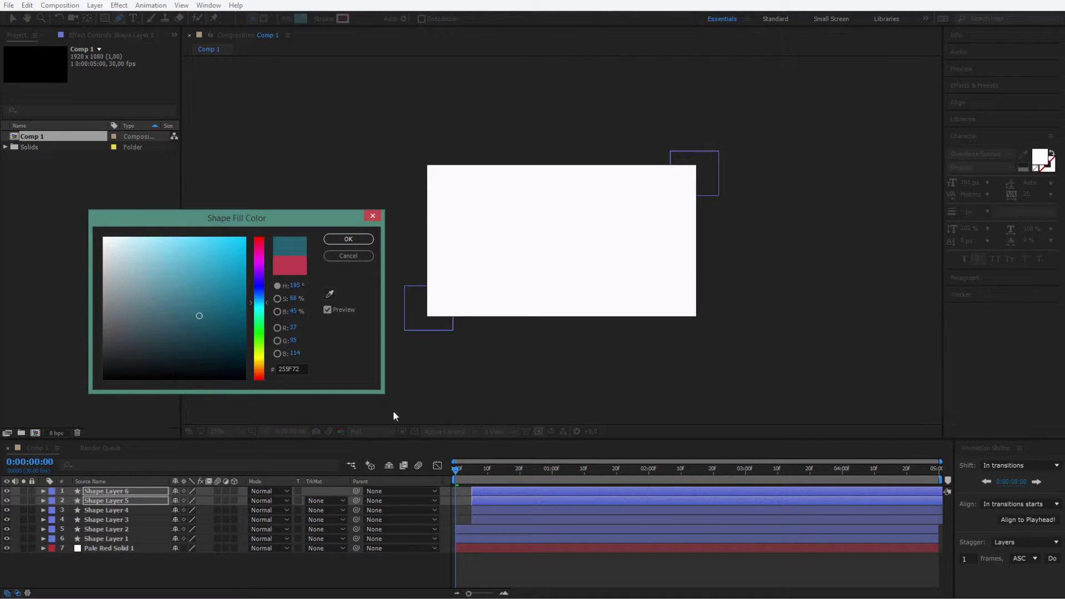
key("Return")
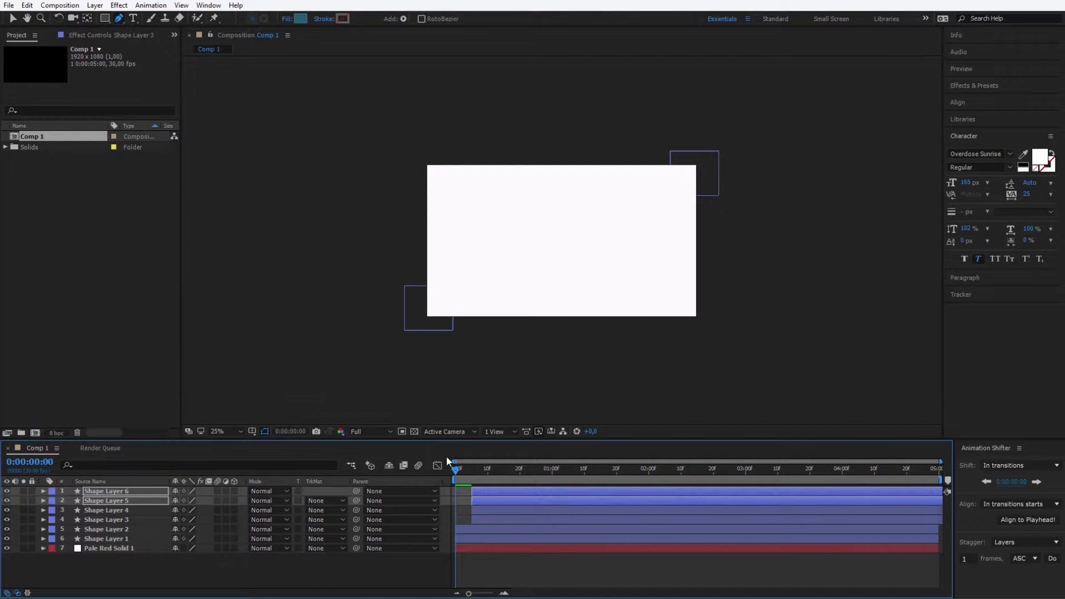
left_click_drag(475, 505, 478, 506)
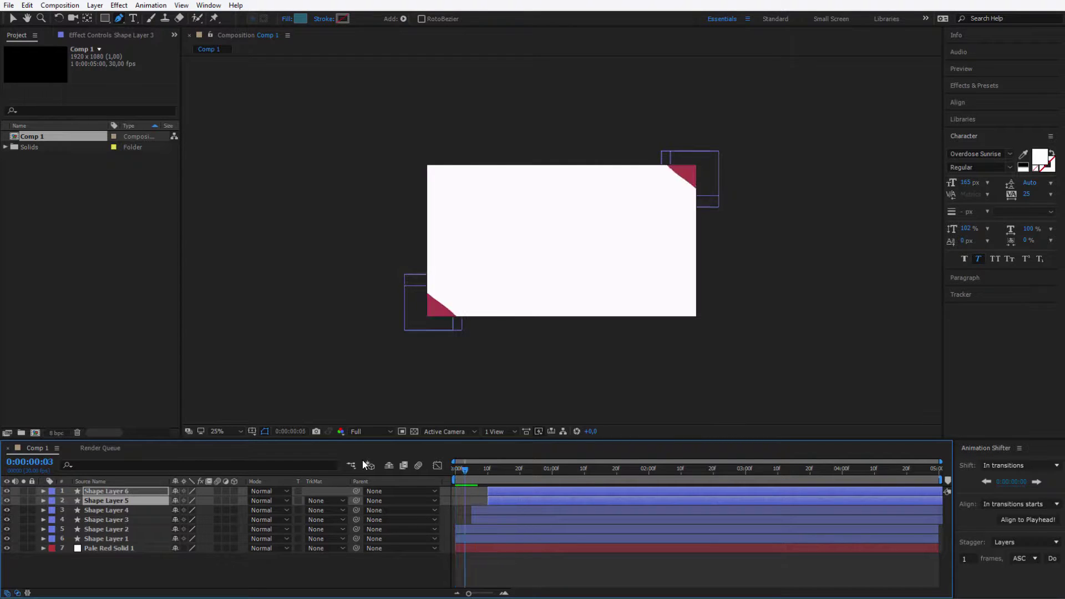
left_click(608, 564)
Preview the transition, then pre-compose all six shape layers into Pre-comp 1.
key("space")
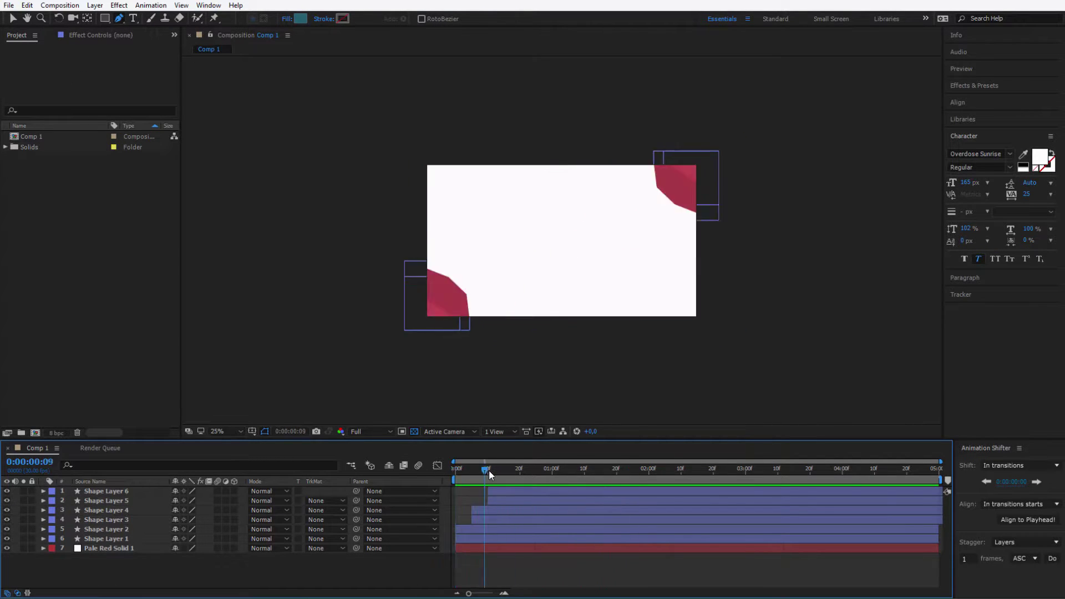
left_click(137, 538)
left_click(124, 492, "shift")
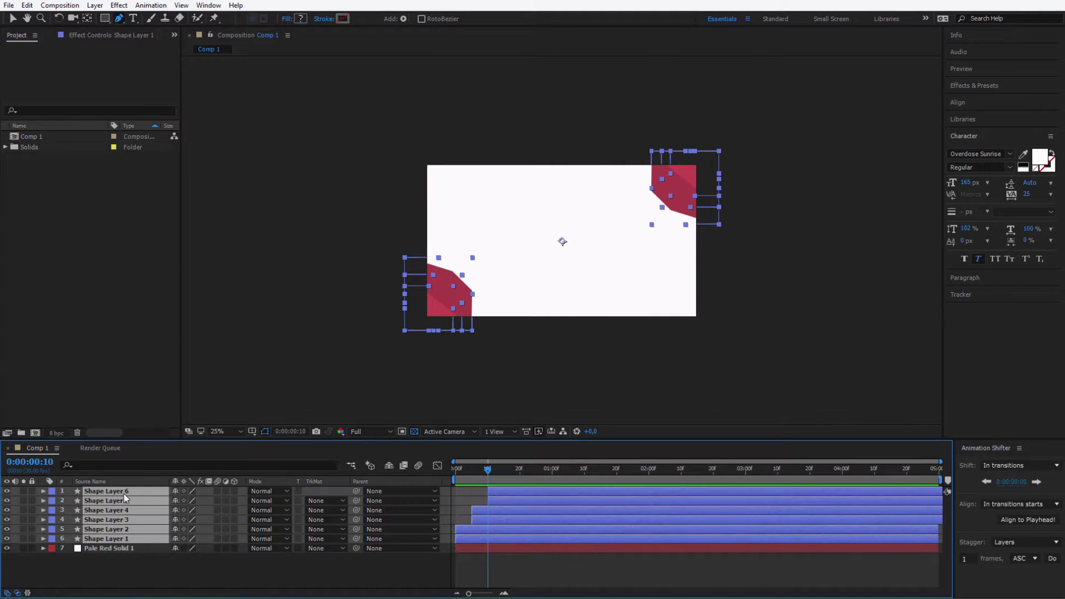
right_click(123, 493)
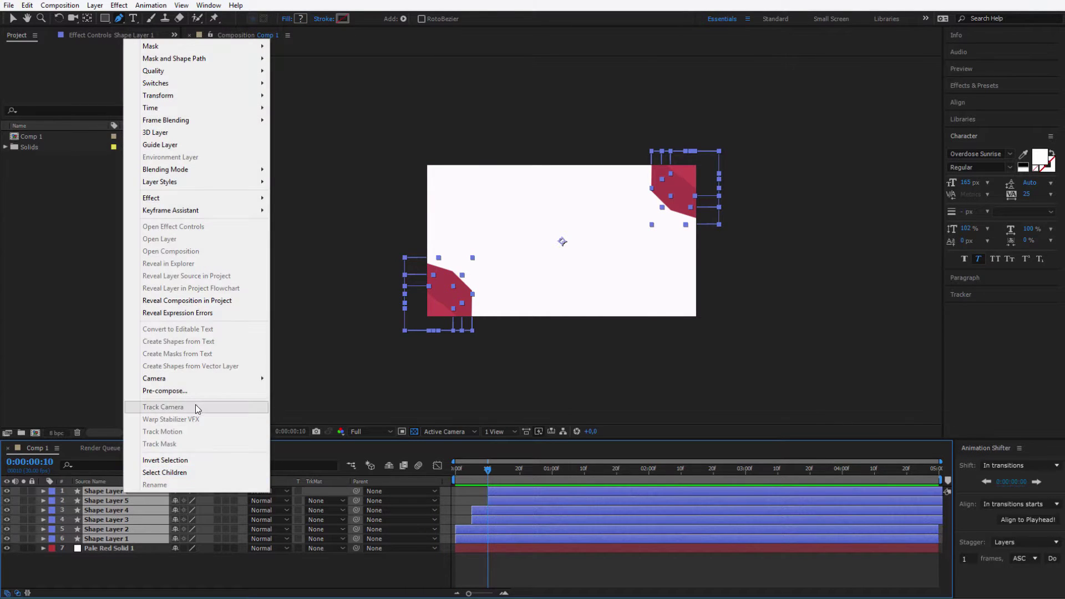
left_click(197, 391)
key("Return")
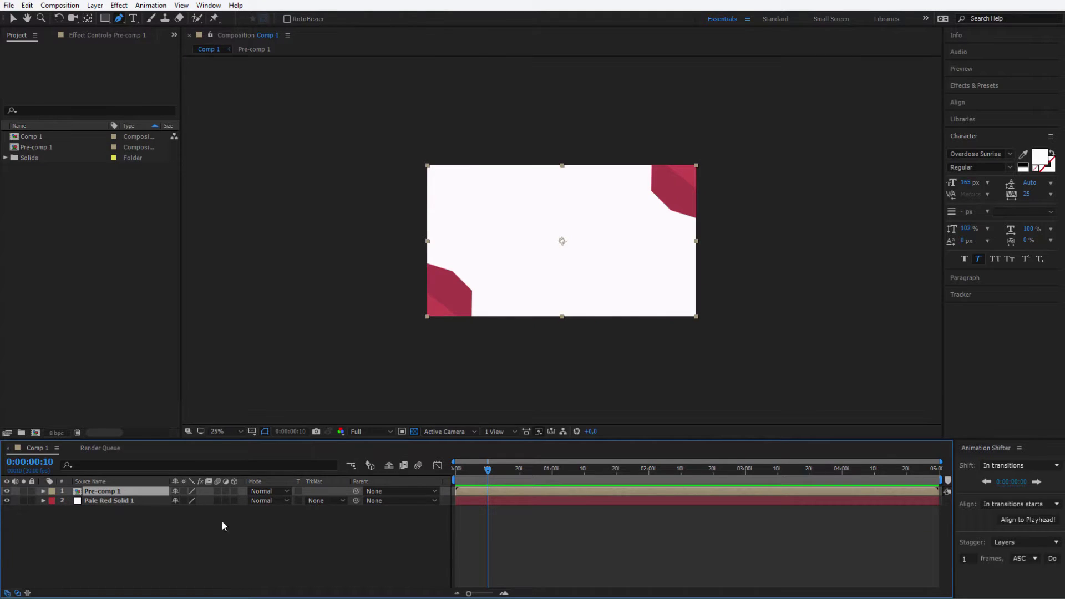
Duplicate Pre-comp 1, start the top copy later, and set its mode to Silhouette Alpha.
key("ctrl+d")
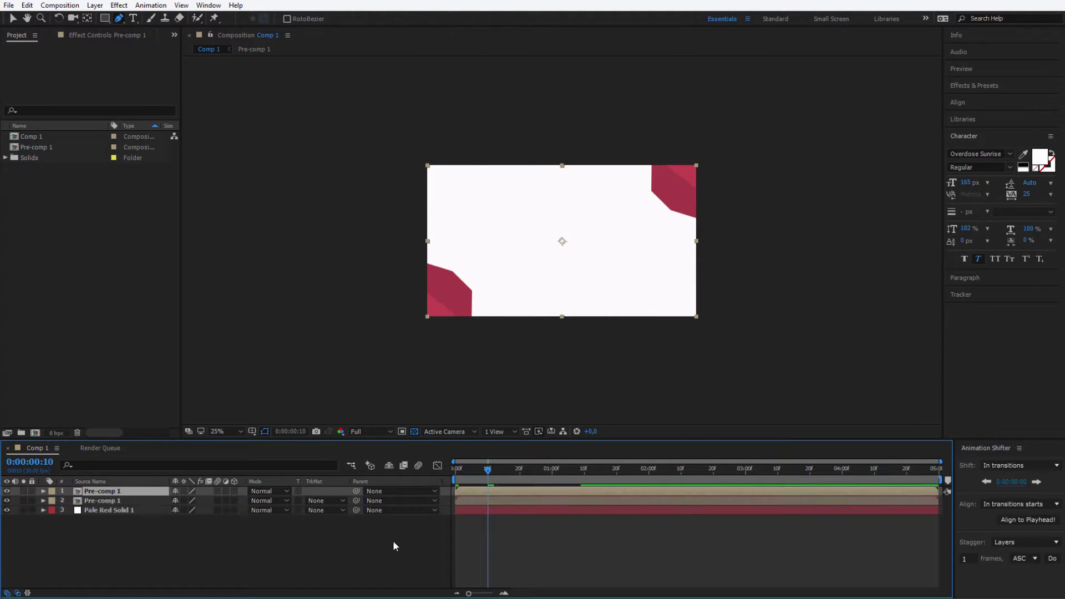
left_click_drag(465, 492, 544, 497)
left_click(265, 491)
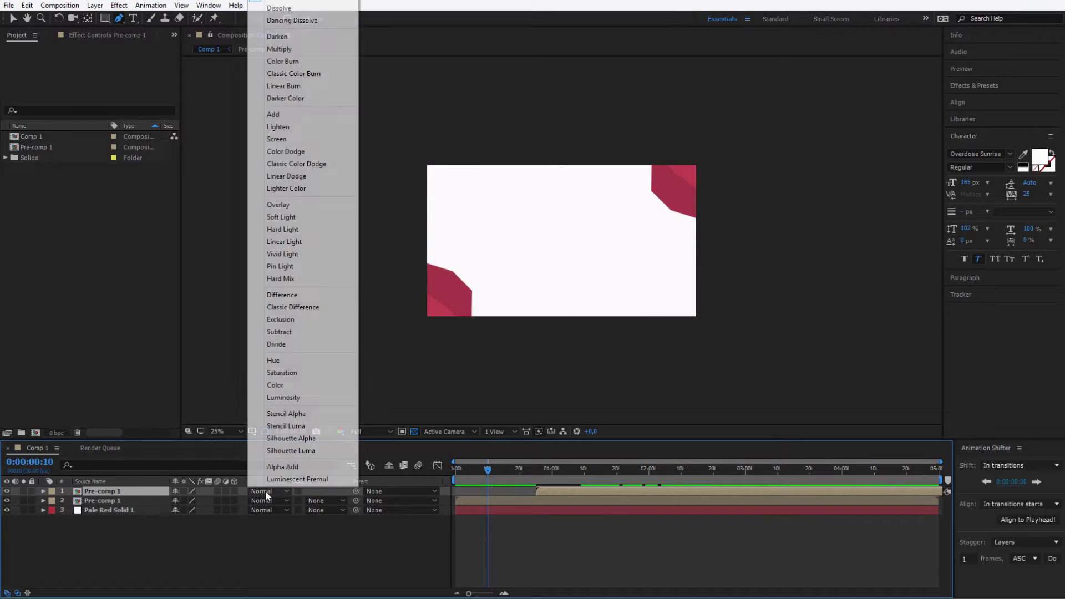
left_click(311, 439)
left_click(134, 525)
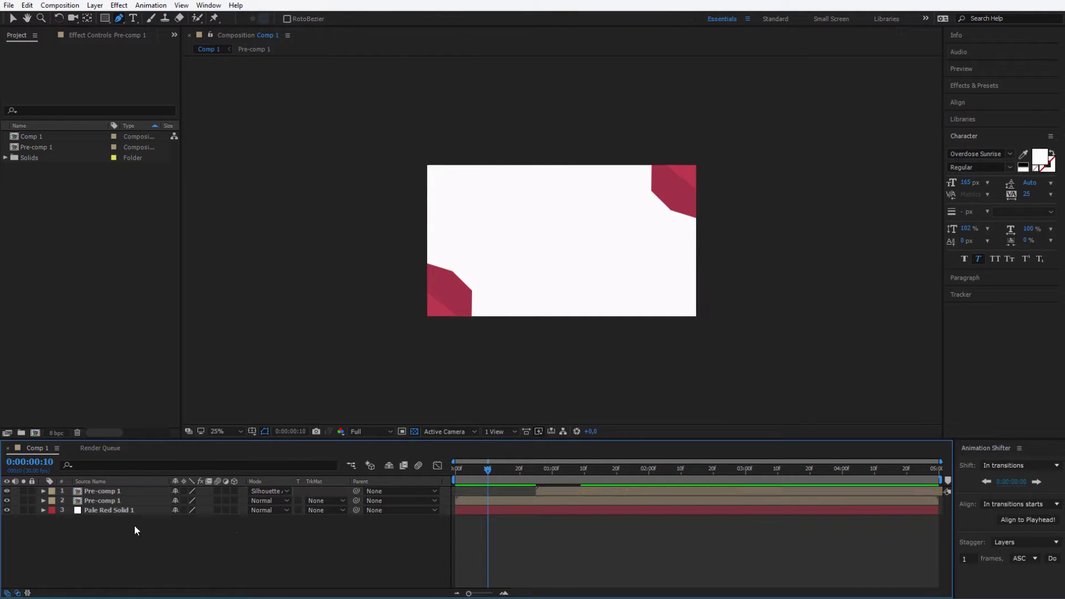
left_click(132, 510)
At frame 4, create a new Deep Green solid layer.
mouse_move(488, 471)
left_mouse_down()
mouse_move(437, 470)
mouse_move(468, 471)
left_mouse_up()
left_click(333, 536)
key("ctrl+y")
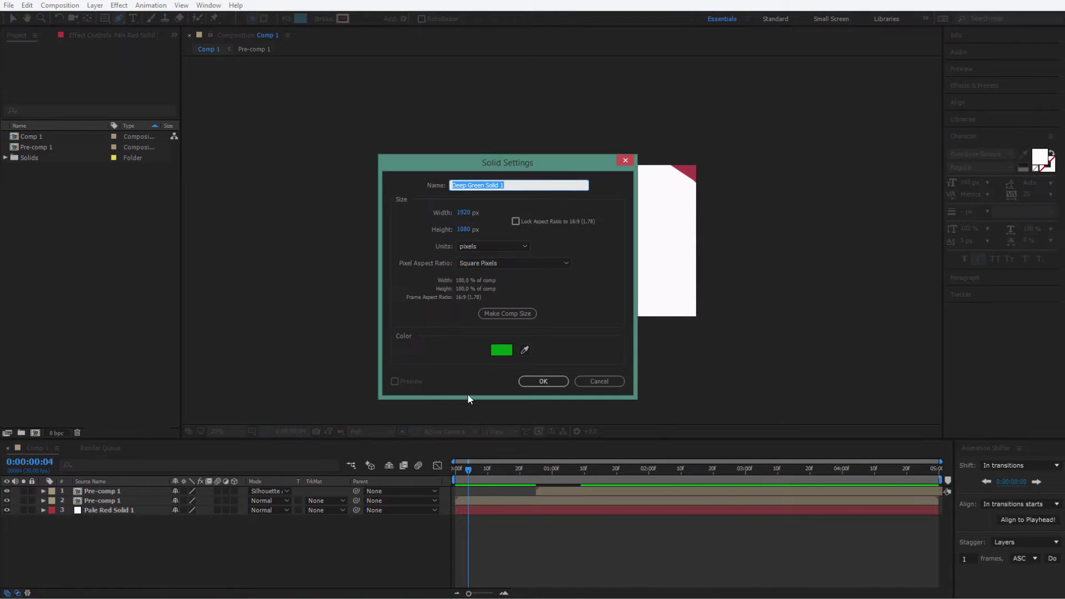
left_click(543, 381)
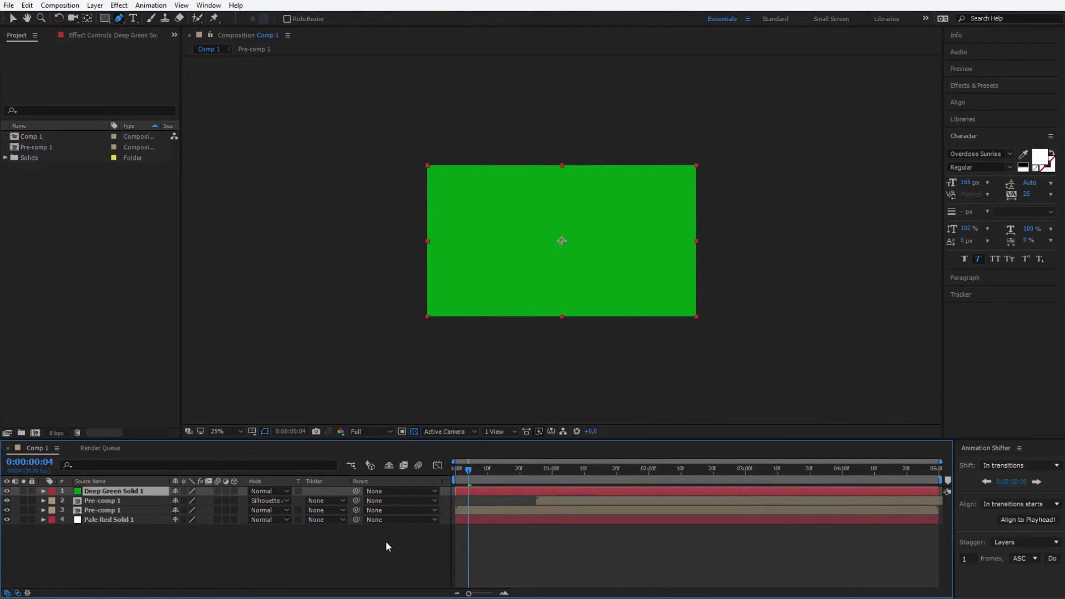
Move the green solid below Pre-comp 1, start it later, and set Alpha Matte 'Pre-comp 1'.
left_click_drag(133, 492, 141, 500)
left_click_drag(523, 499, 599, 501)
left_click(320, 501)
left_click(380, 530)
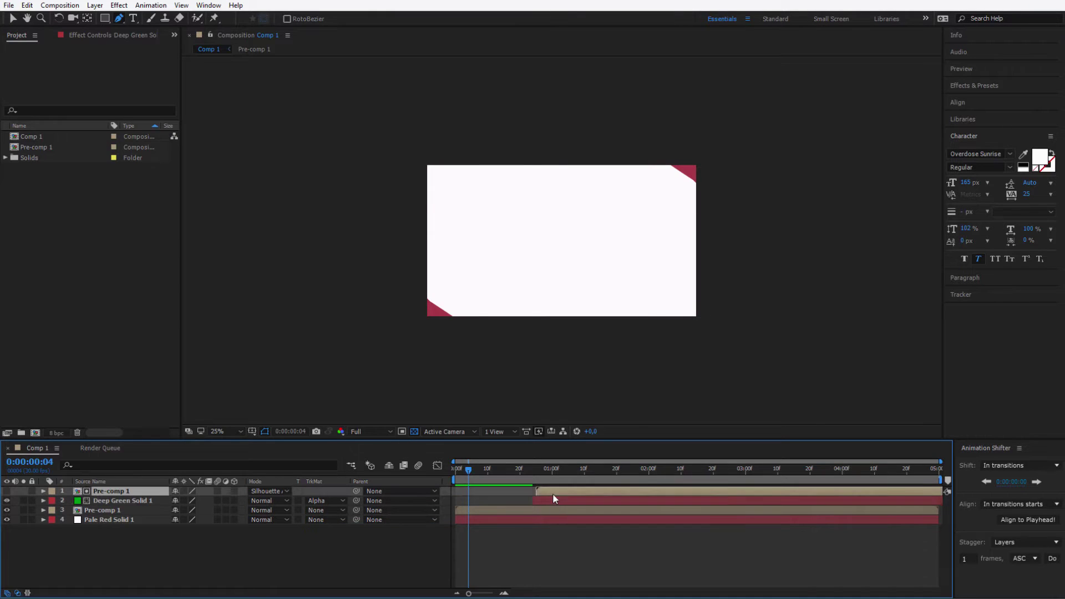
left_click(557, 492)
From the start of the timeline, step through the first frames and briefly preview the transition.
left_click_drag(517, 468, 391, 475)
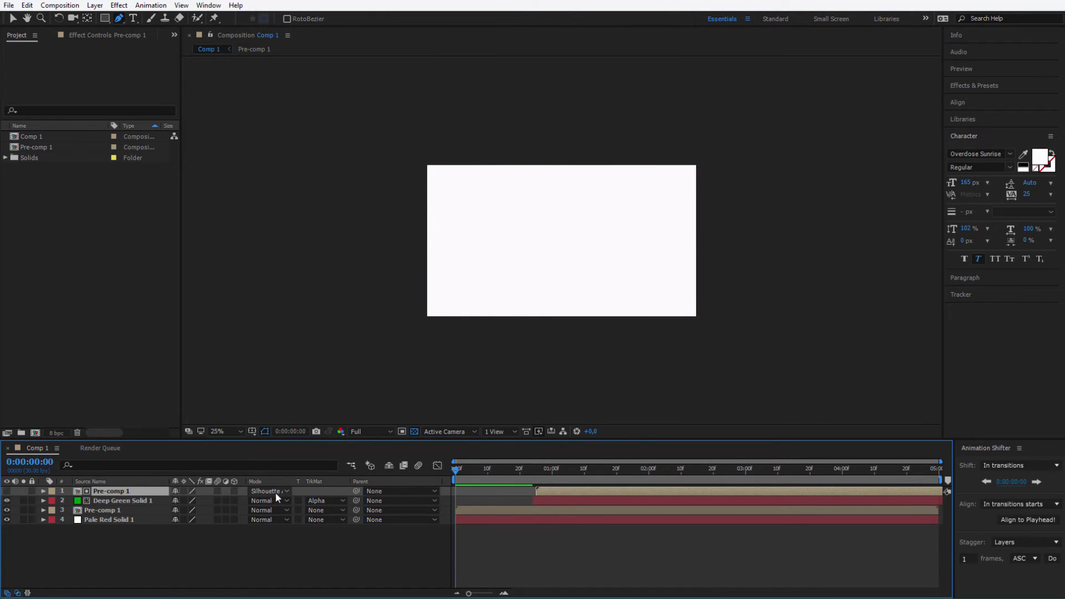
key("ctrl+Down")
key("ctrl+Down")
key("ctrl+Down")
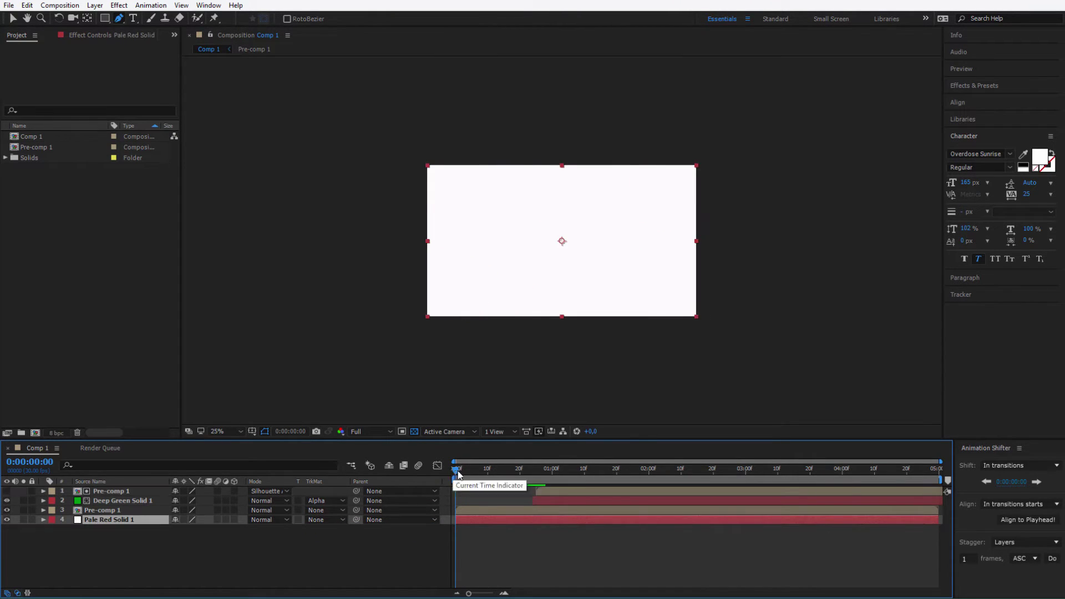
key("Page_Down")
key("Page_Down")
key("space")
key("Home")
Check the wipe about one second in, then replay the full preview from the start.
left_click_drag(461, 475, 697, 514)
key("Home")
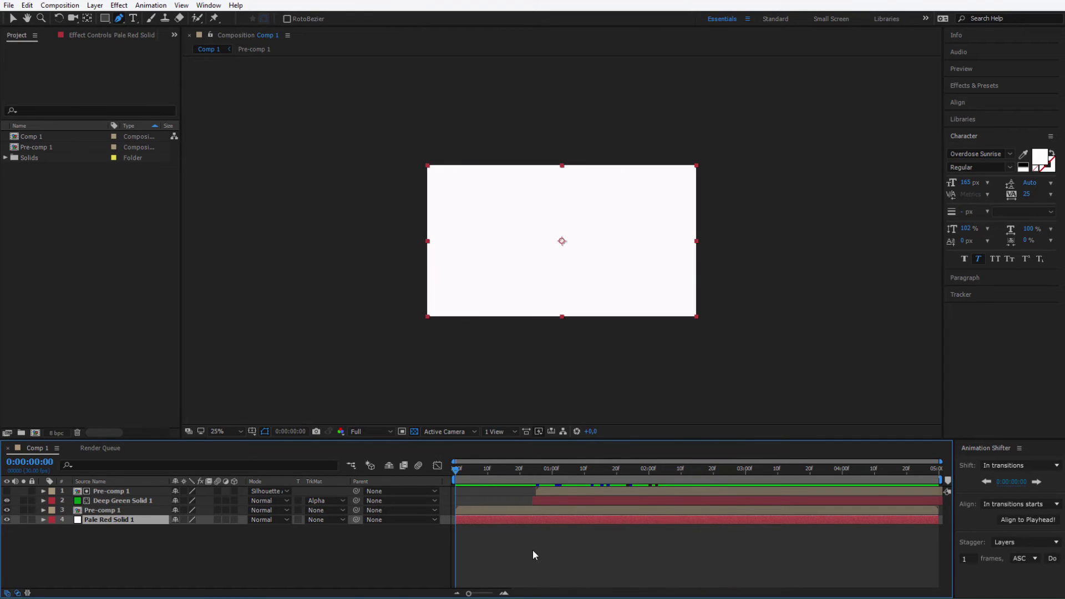
key("space")
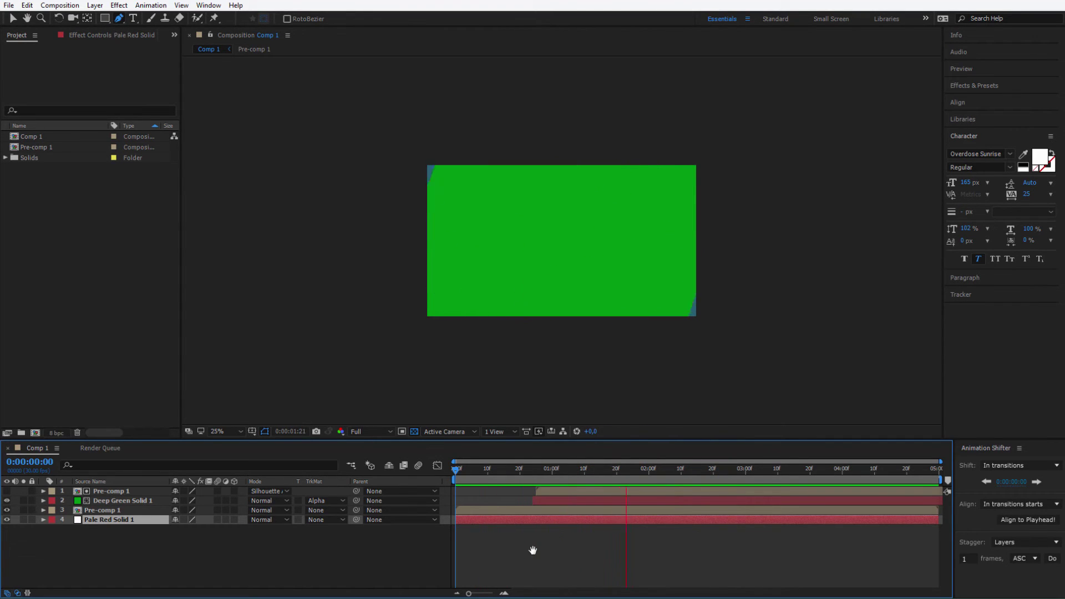